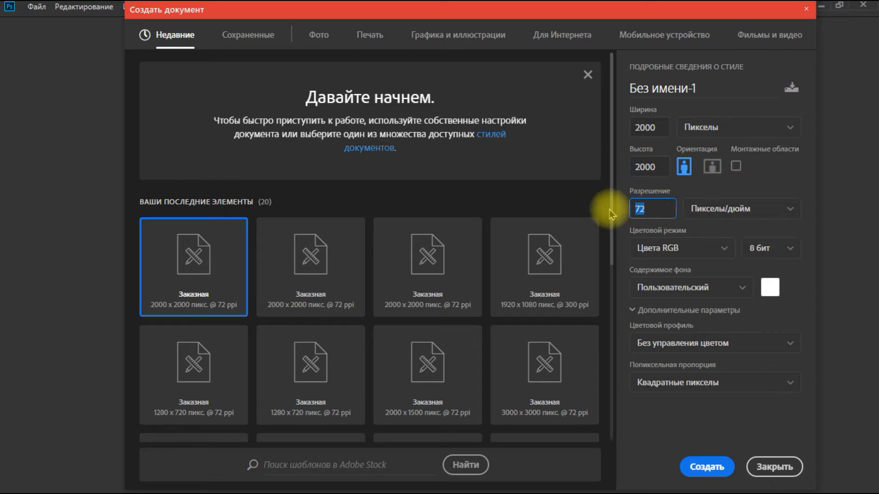
- Create a 2000 × 2000 px document at 72 ppi and add a solid blue (#0309ff) colour fill layer
left_click(707, 467)
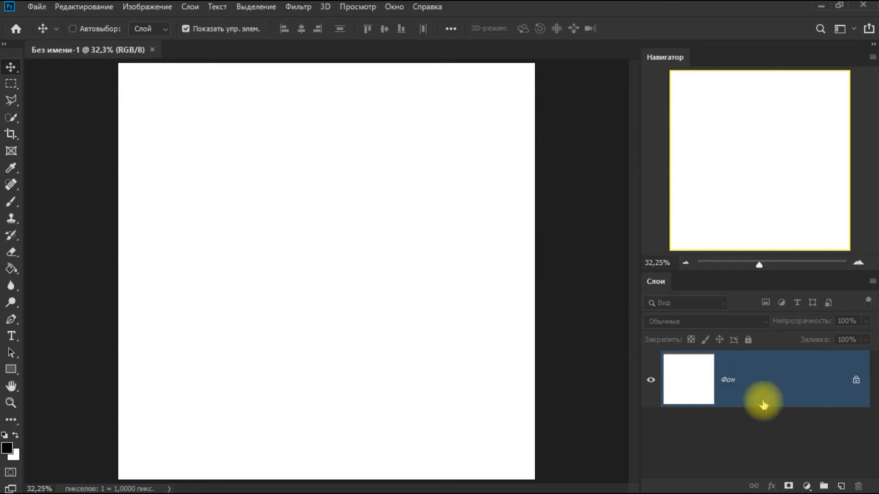
left_click(806, 486)
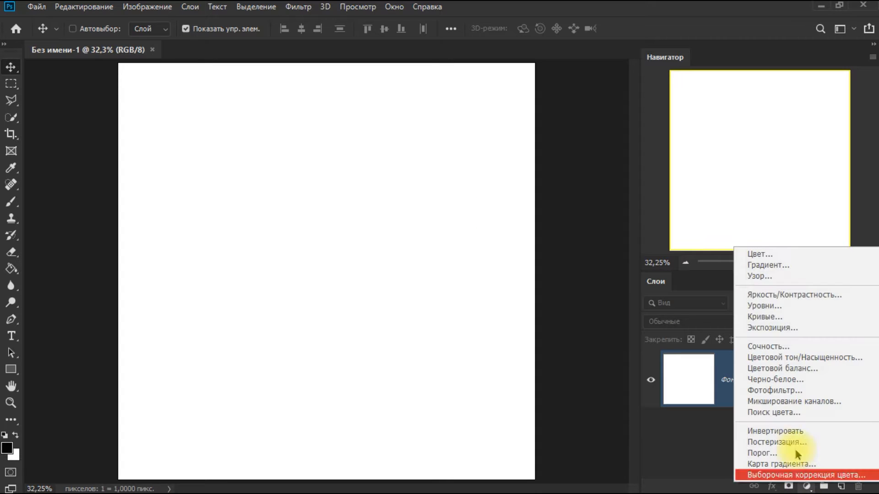
left_click(752, 253)
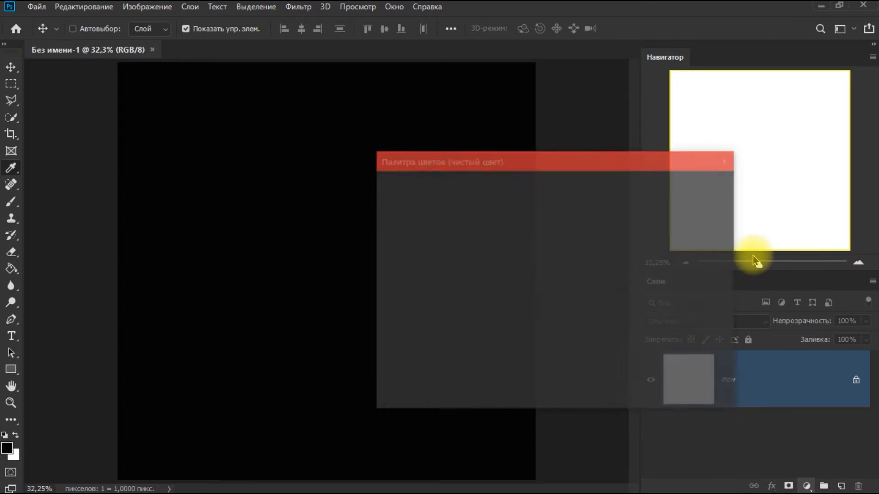
left_click(559, 247)
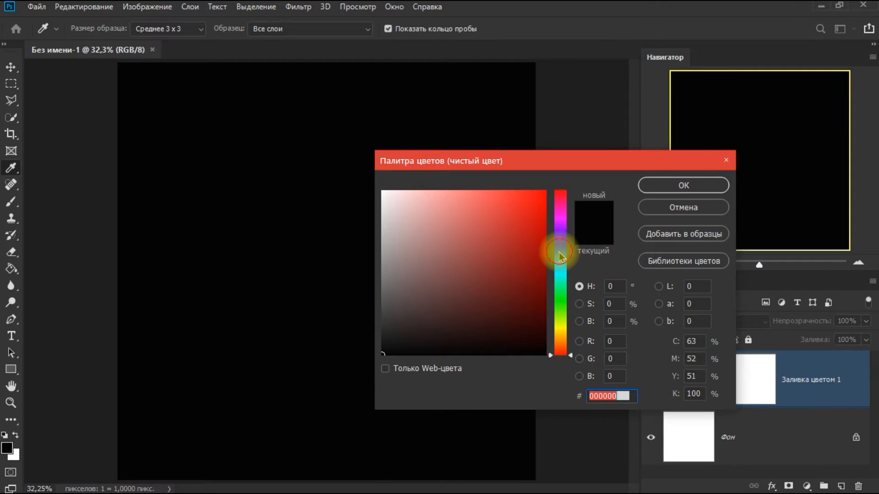
left_click(544, 192)
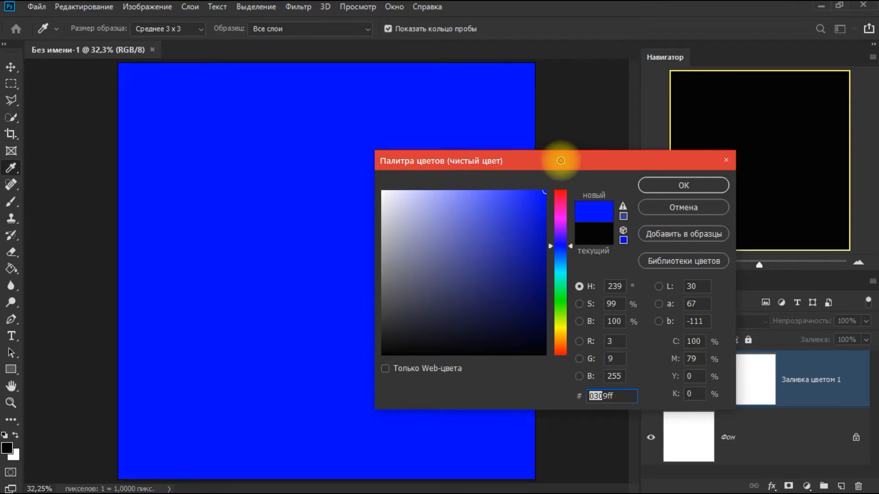
left_click(677, 186)
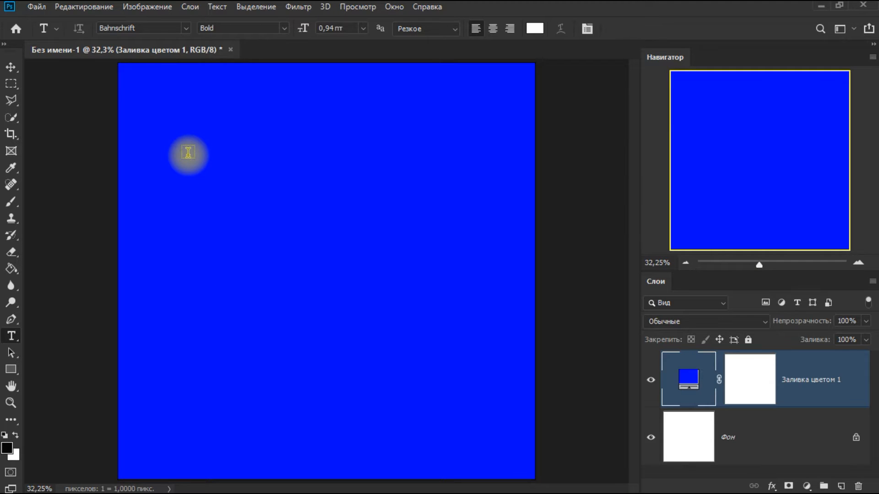
- Add the white Bahnschrift Bold text LOREM IPSUM and enlarge it to about 250 pt across the upper part of the canvas
left_click(188, 154)
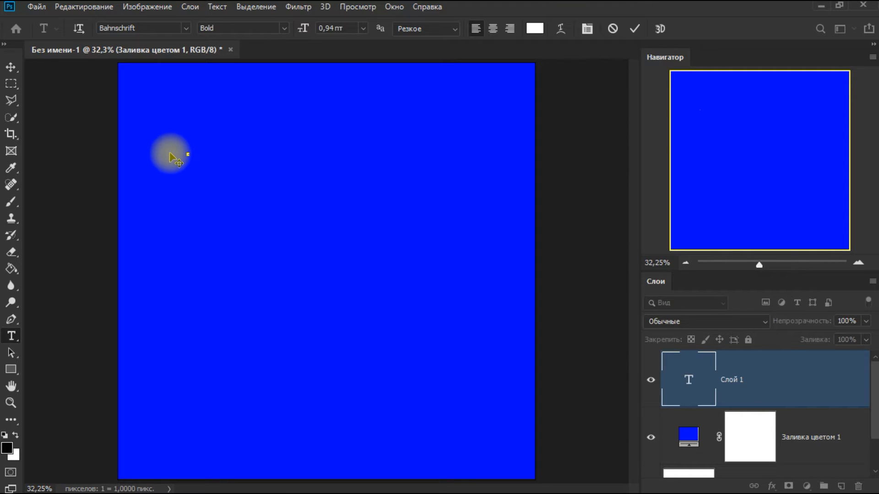
left_click(634, 28)
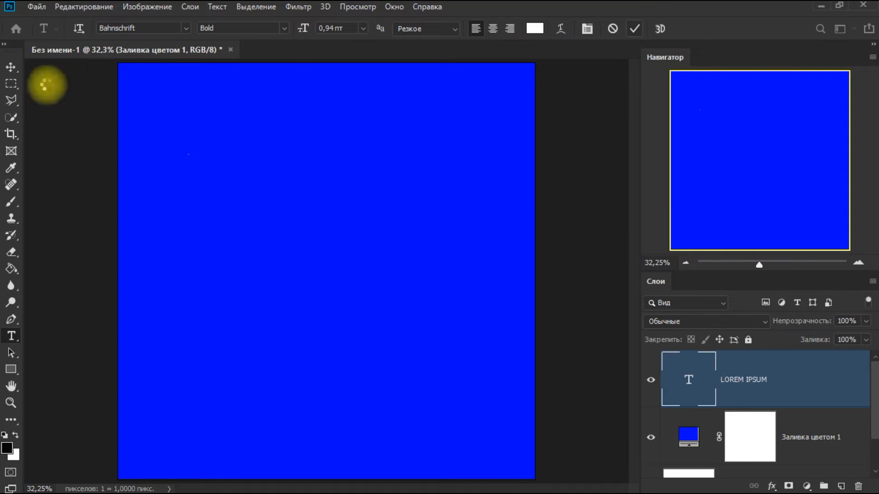
left_click(10, 68)
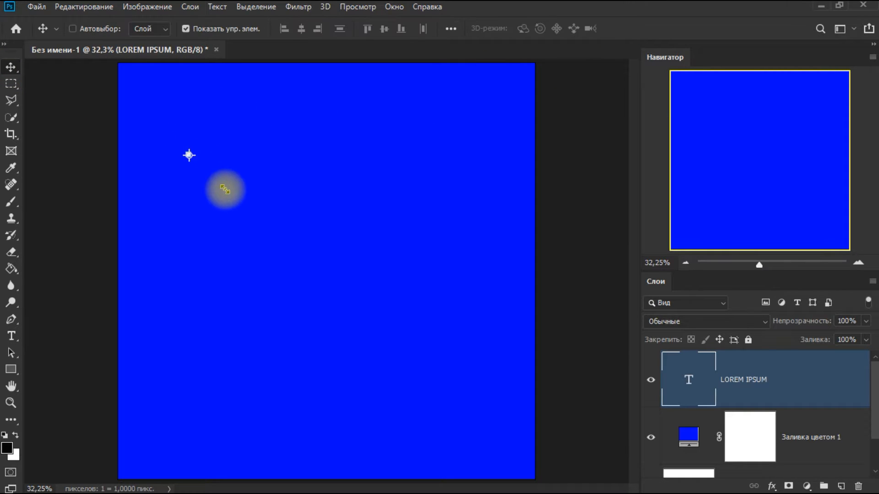
left_click_drag(268, 234, 437, 365)
left_click_drag(392, 196, 374, 140)
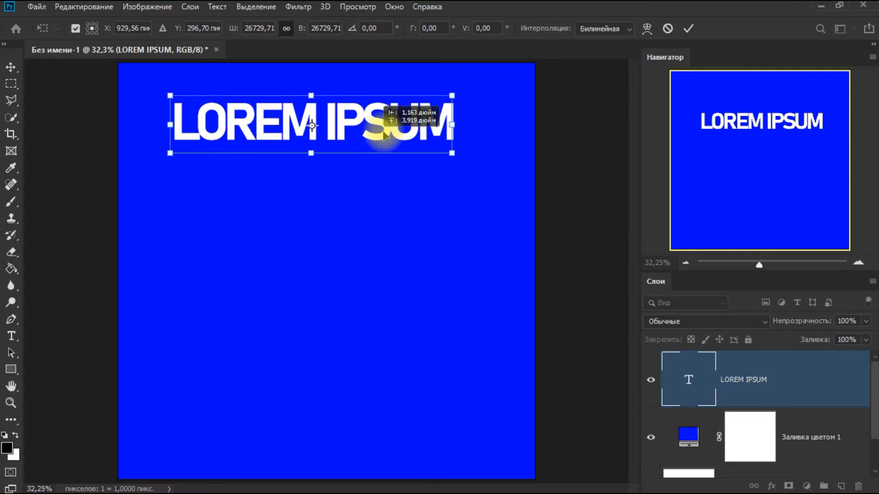
left_click(689, 31)
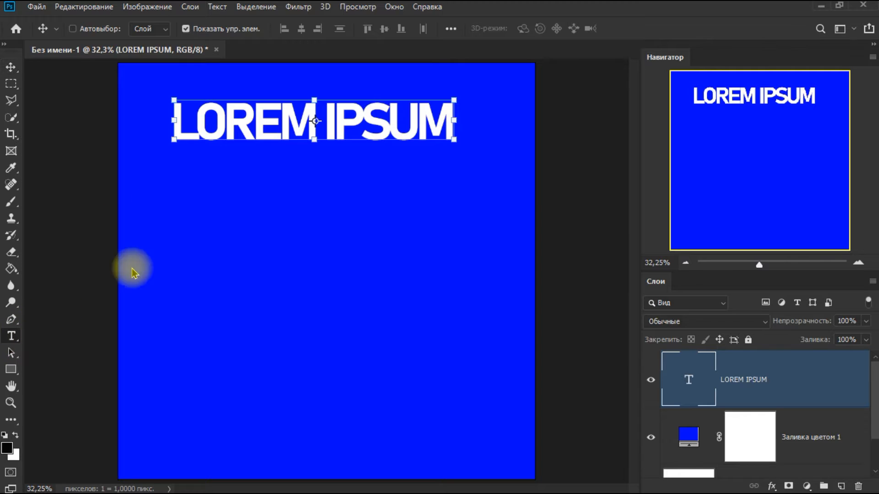
- Extend the LOREM IPSUM text with six more identical lines so it forms a seven-line block
left_click(452, 121)
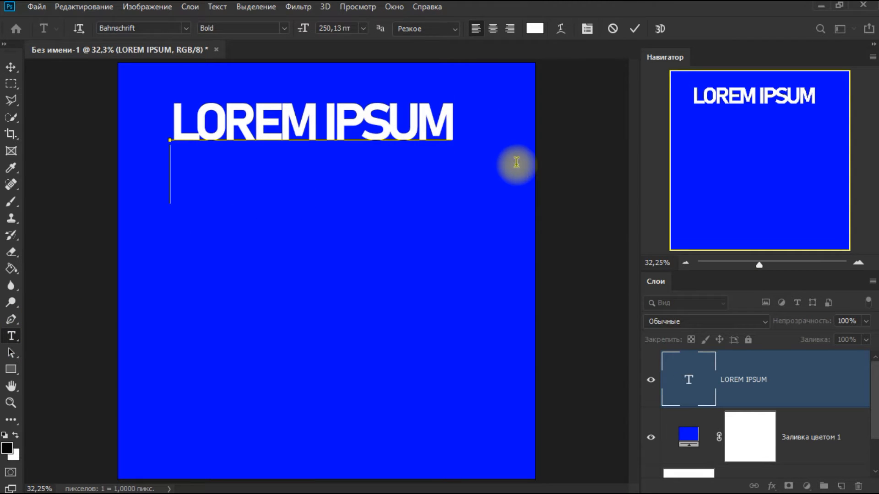
type("LOREM")
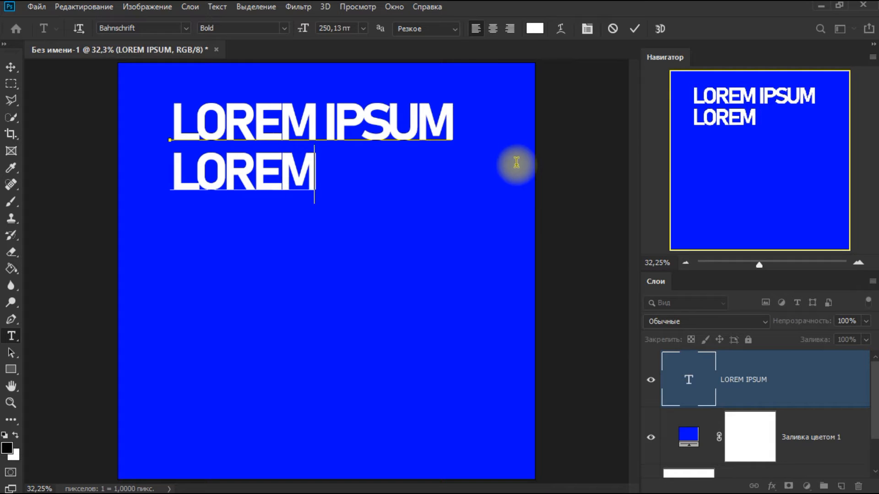
type(" IPS")
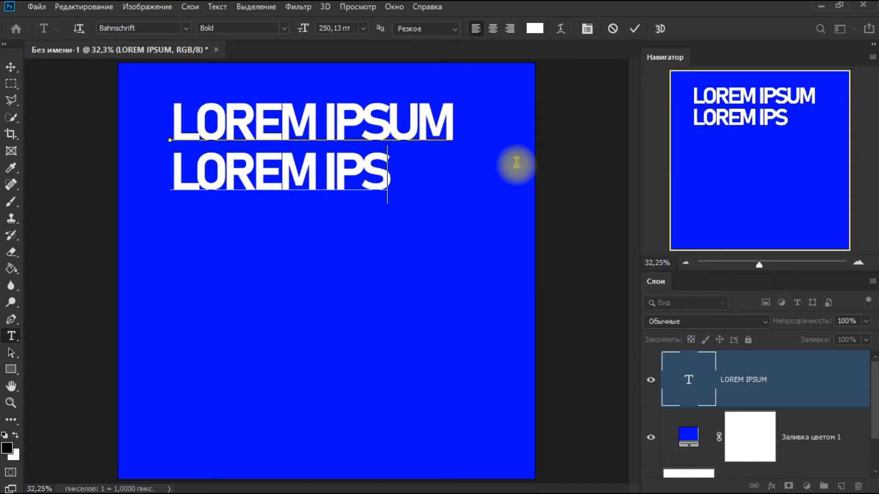
type("UM ")
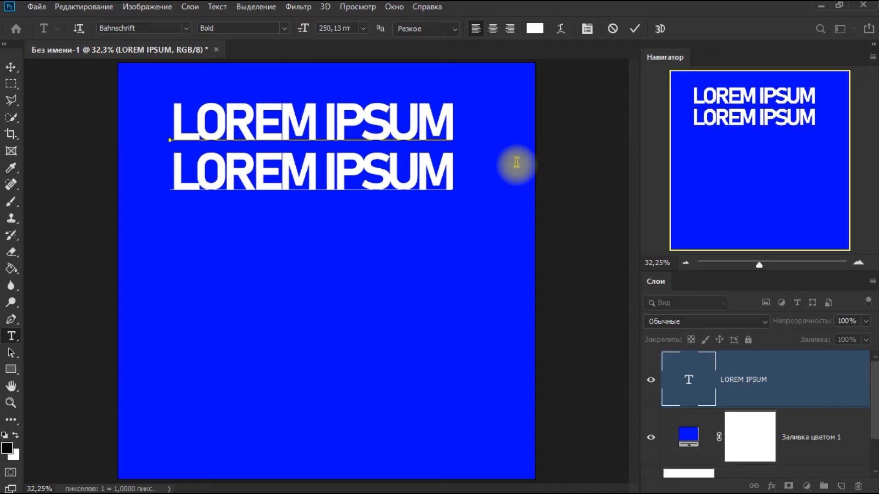
type("LOREM IPSUM")
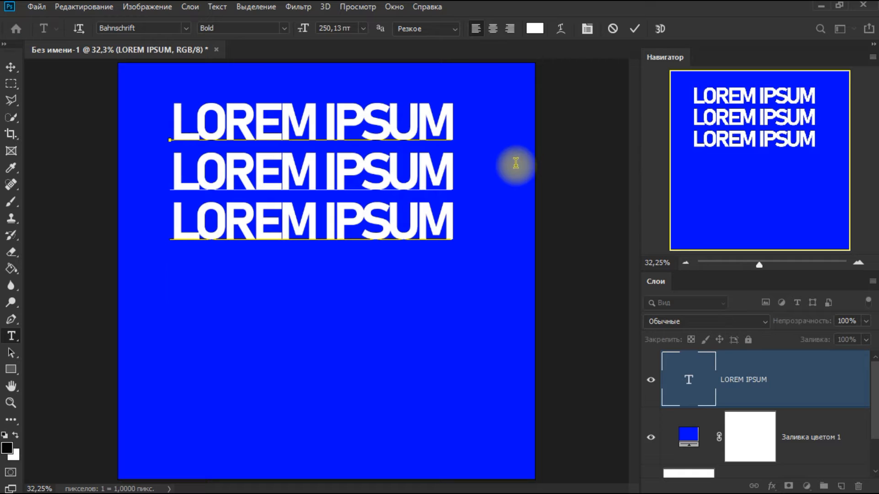
key("Return")
type("LOREM IPSUM ")
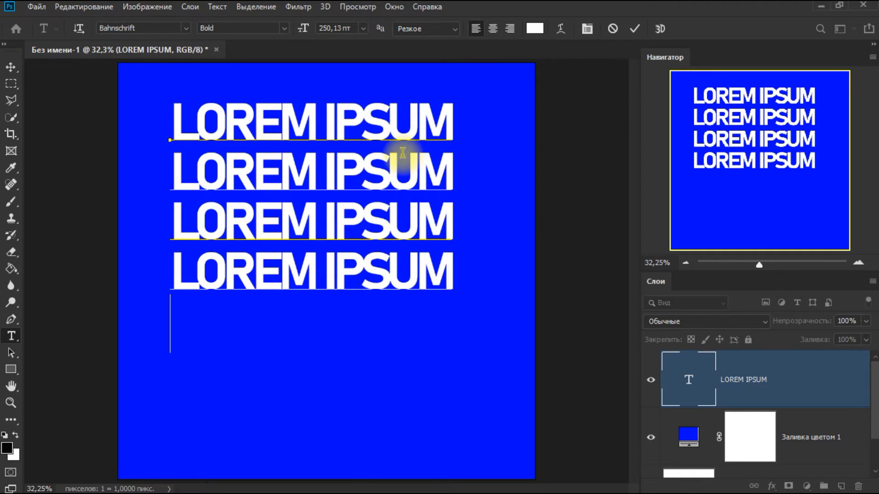
type("LORE")
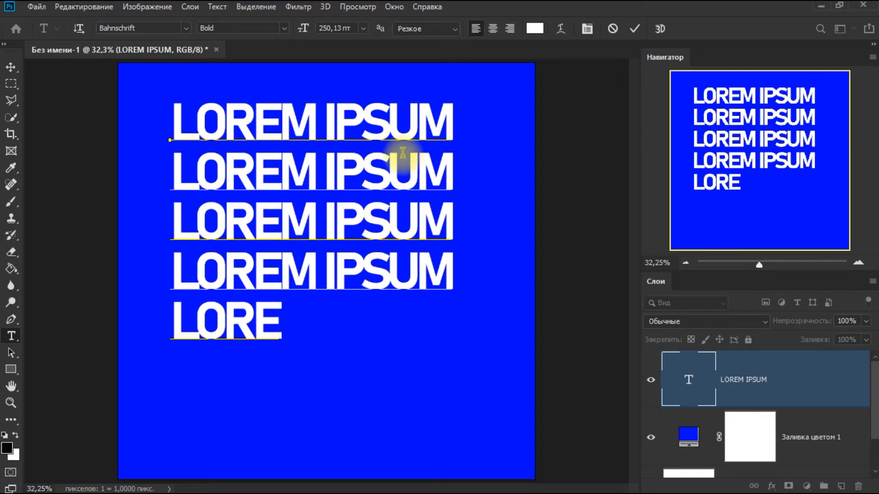
type("M IPSU")
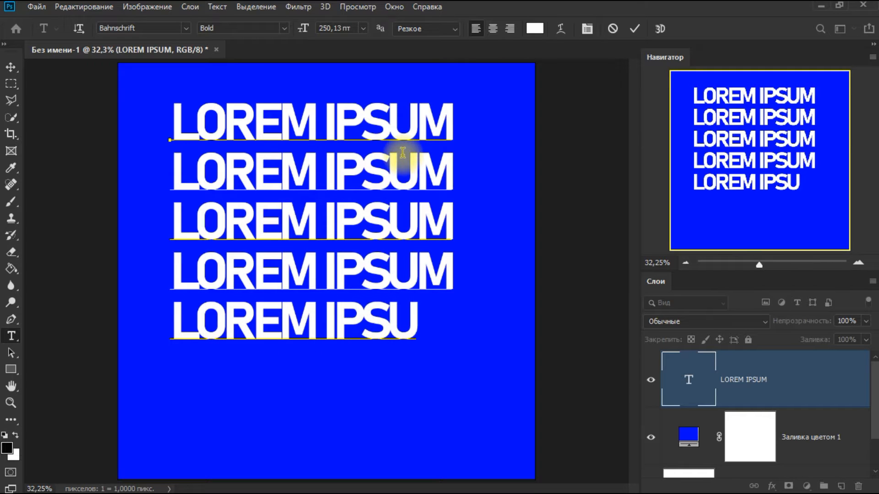
type("M")
key("Return")
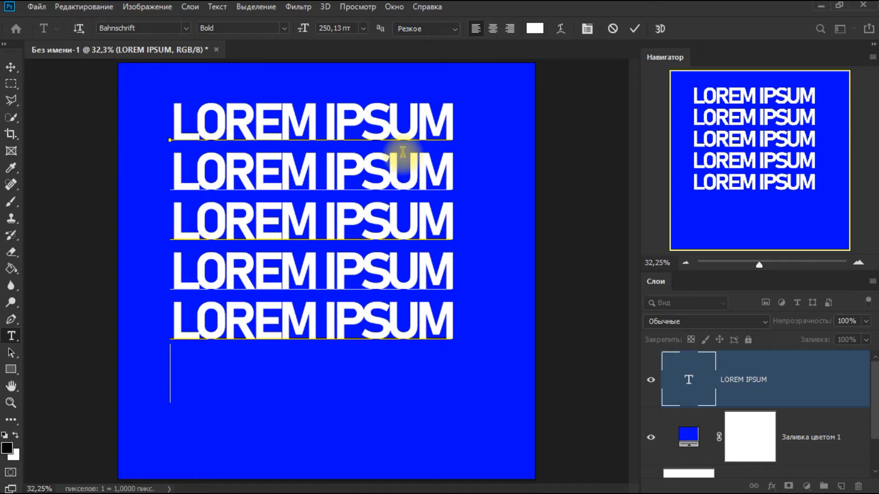
type("LOREM")
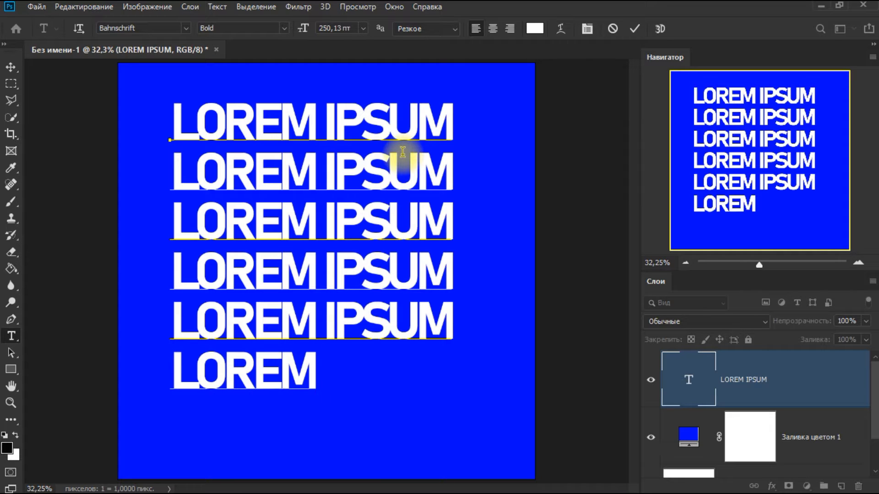
type(" IPSUM ")
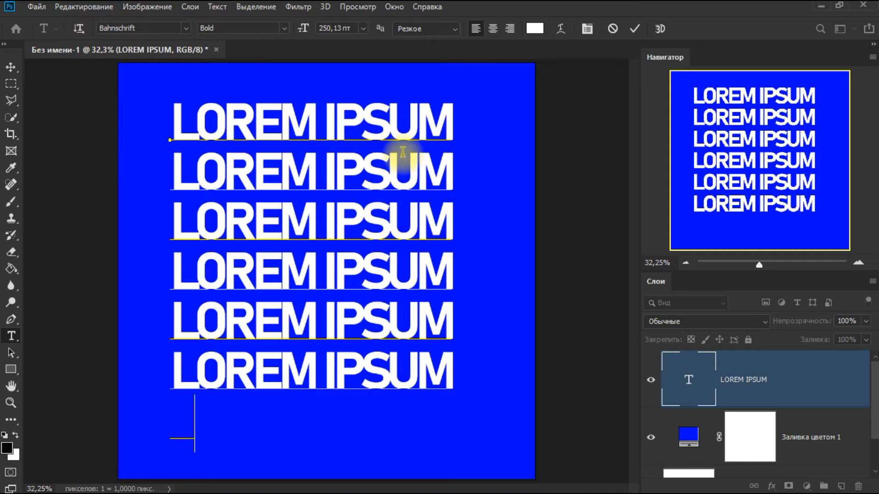
type("LOREM")
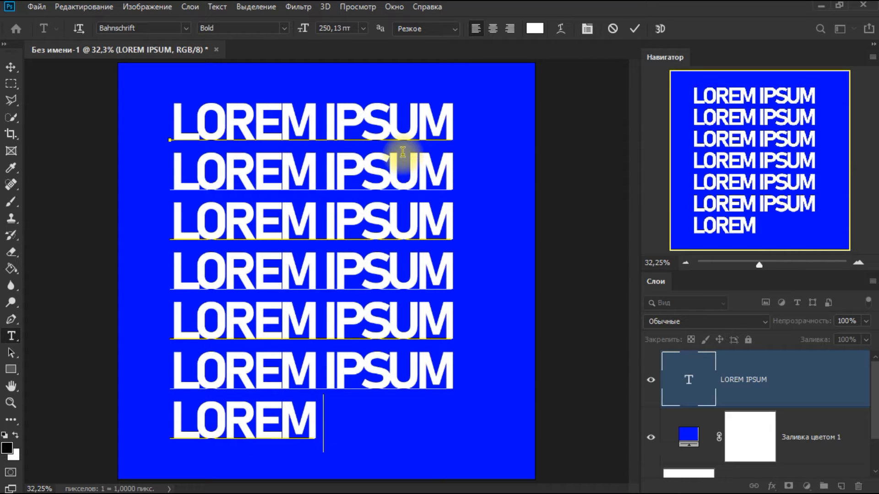
type(" IPSUM")
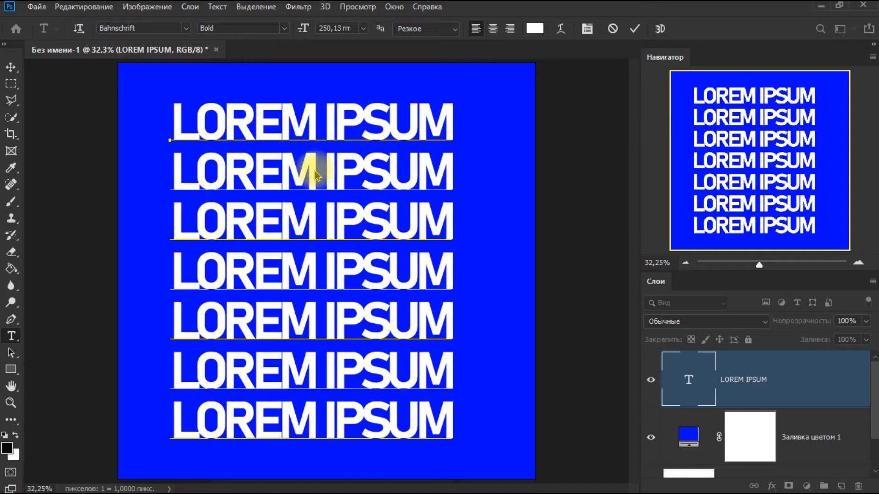
left_click(635, 29)
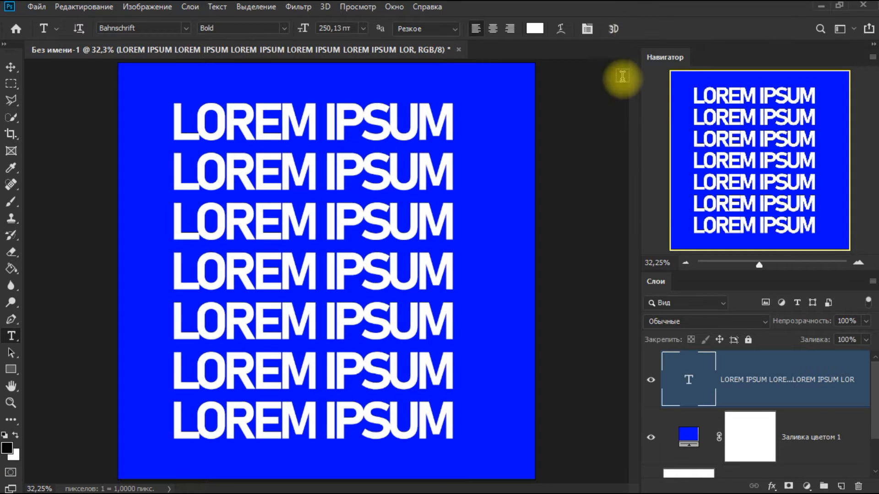
- Convert the seven-line LOREM IPSUM text layer to a smart object
right_click(746, 373)
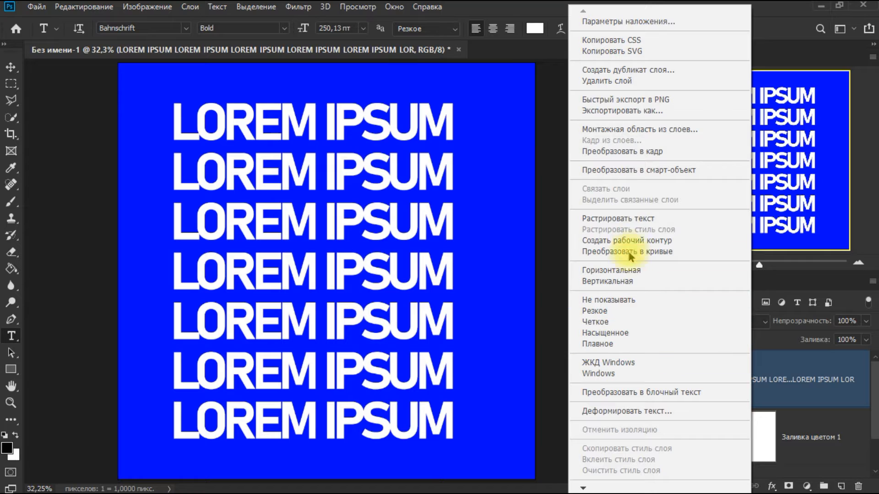
left_click(633, 170)
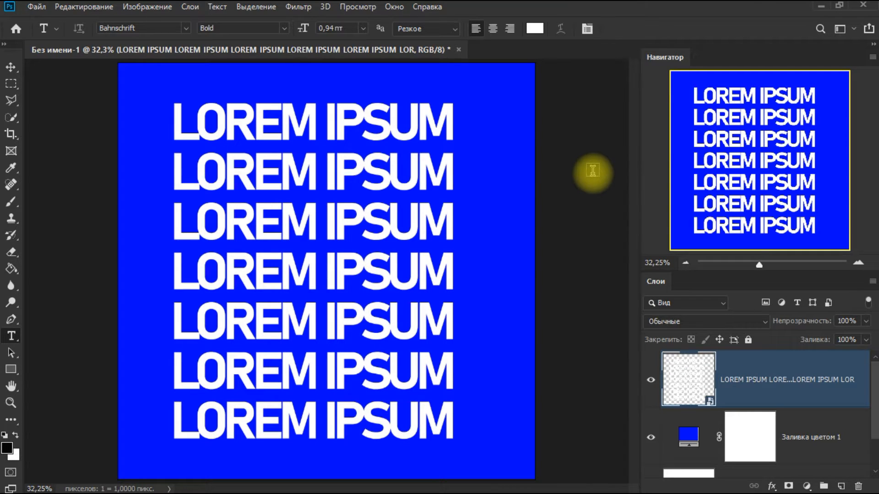
left_click(11, 69)
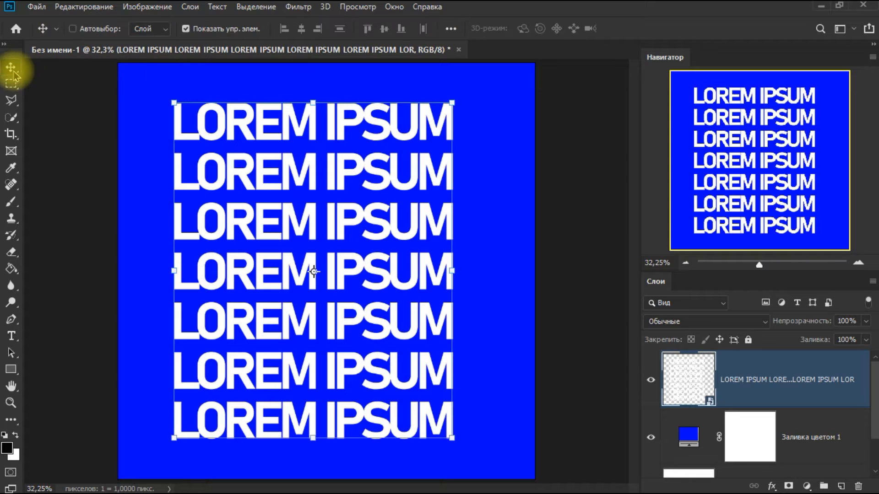
key("ctrl+t")
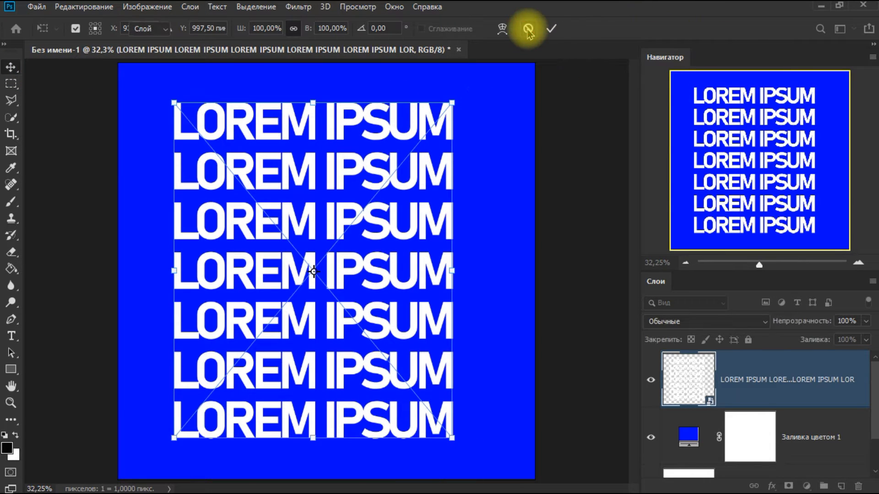
left_click(528, 29)
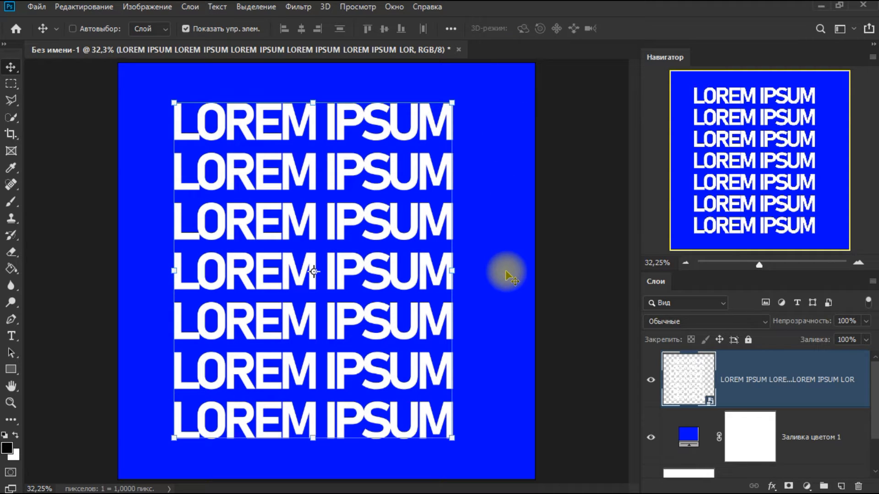
- Add a separate text layer reading PHOTOSHOP TUTORIAL beside the lower lines of the LOREM IPSUM block, on its right
left_click(10, 338)
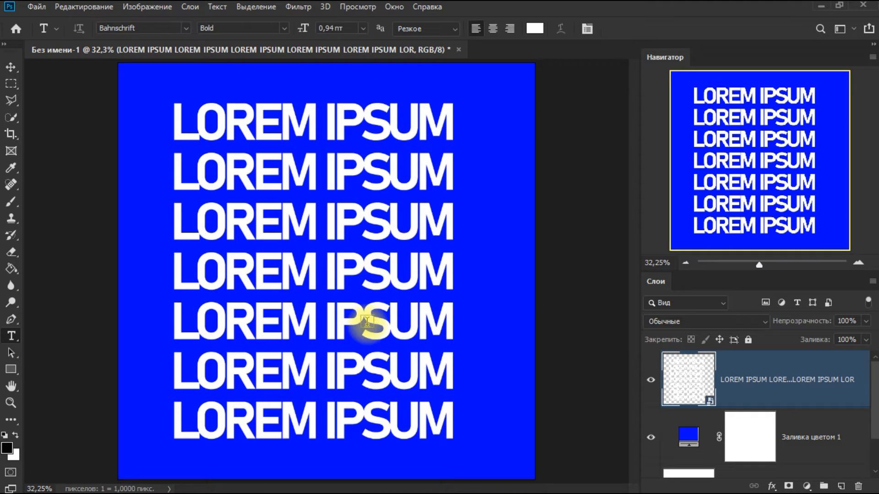
left_click(474, 362)
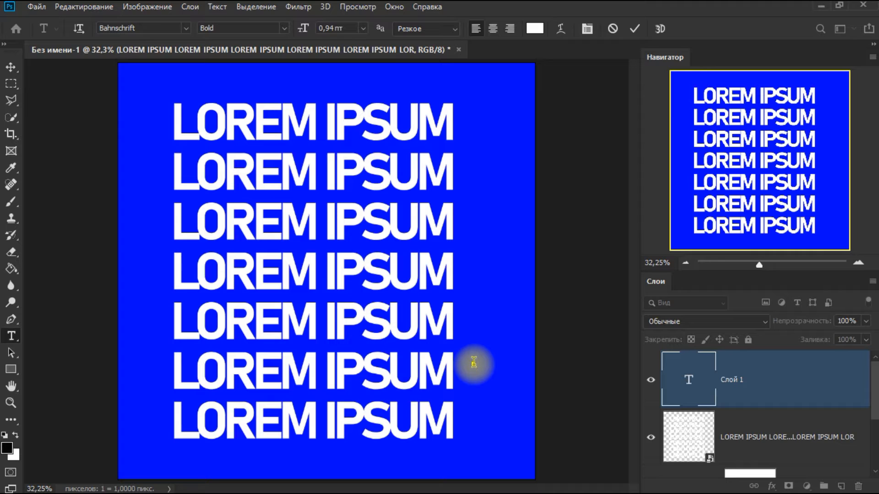
left_click(633, 31)
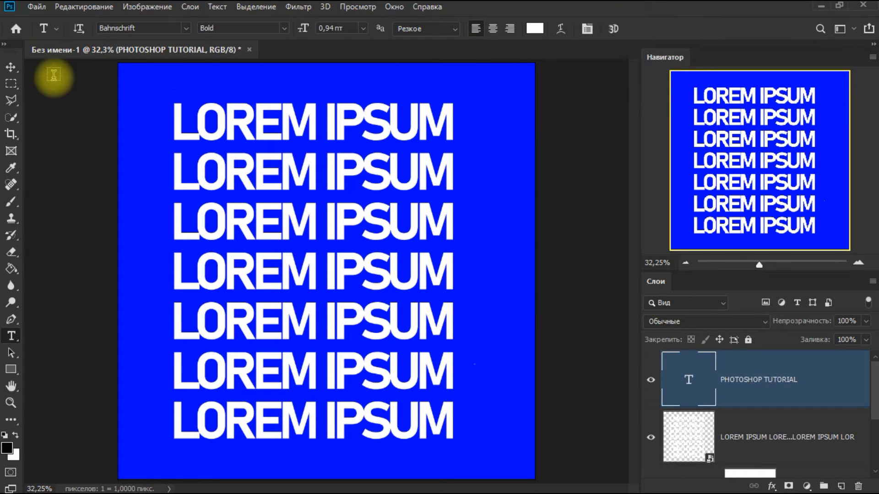
- Enlarge the PHOTOSHOP TUTORIAL caption, rotate it to about -90.75°, and place it vertically beside the lower LOREM IPSUM lines
left_click(10, 67)
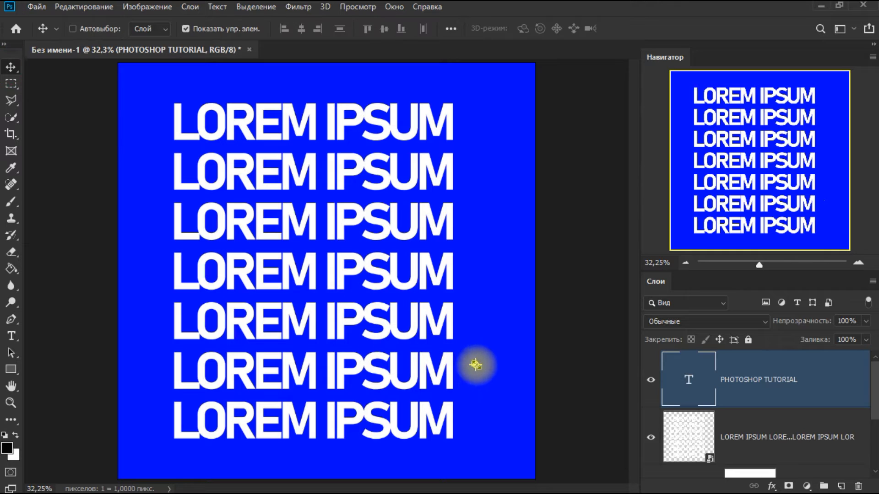
key("ctrl+t")
mouse_move(477, 364)
left_mouse_down()
mouse_move(529, 416)
mouse_move(530, 368)
mouse_move(423, 315)
mouse_move(405, 334)
mouse_move(530, 398)
mouse_move(533, 382)
mouse_move(506, 350)
mouse_move(556, 368)
mouse_move(536, 355)
mouse_move(550, 341)
mouse_move(531, 274)
mouse_move(508, 298)
mouse_move(483, 291)
mouse_move(464, 299)
mouse_move(477, 347)
left_mouse_up()
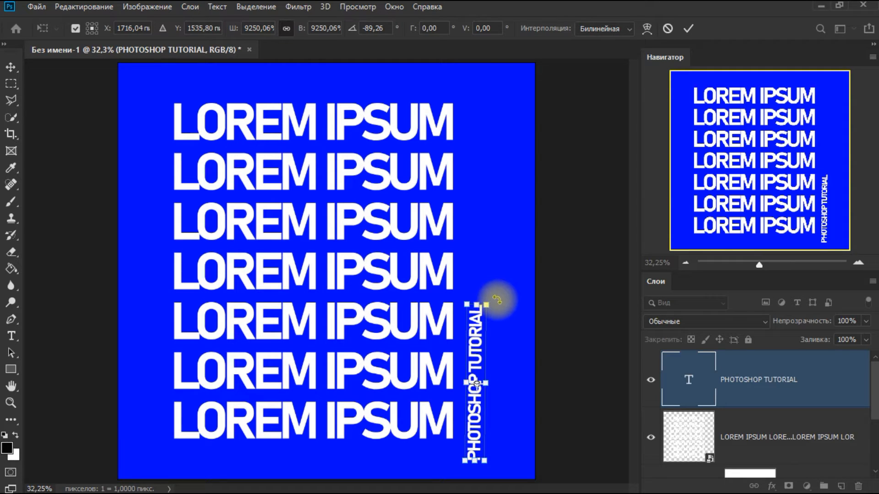
left_click_drag(497, 300, 495, 302)
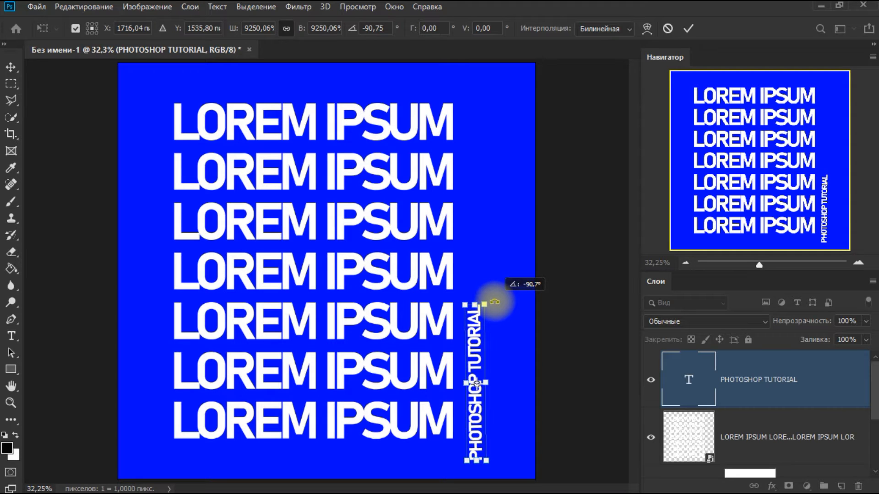
left_click_drag(487, 301, 474, 342)
left_click(688, 29)
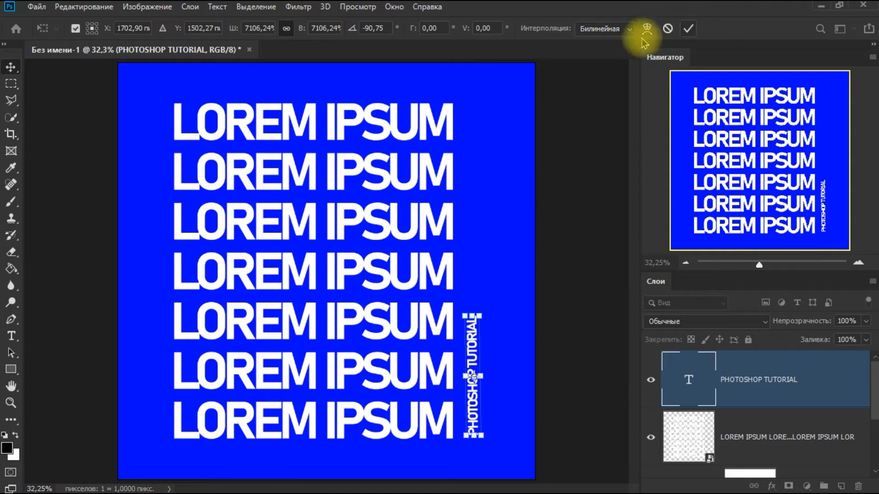
- Set the tracking of the whole vertical PHOTOSHOP TUTORIAL caption to 180
left_click(13, 337)
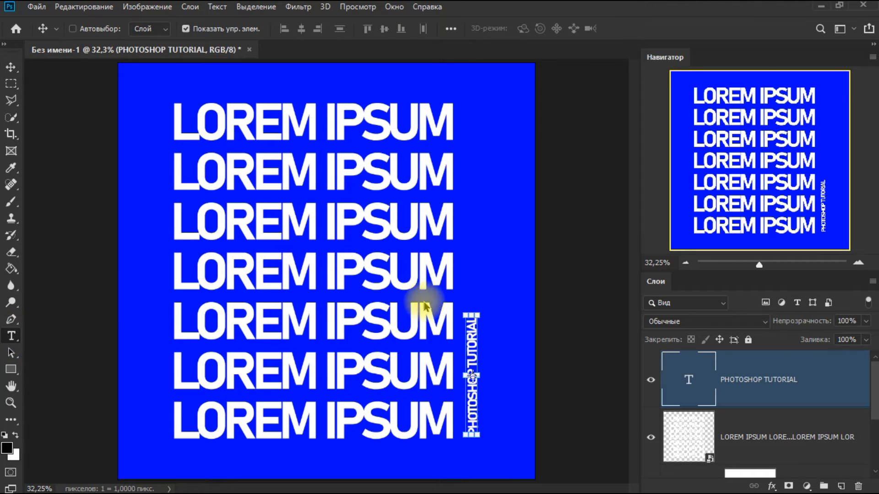
double_click(475, 321)
left_click_drag(474, 389, 474, 435)
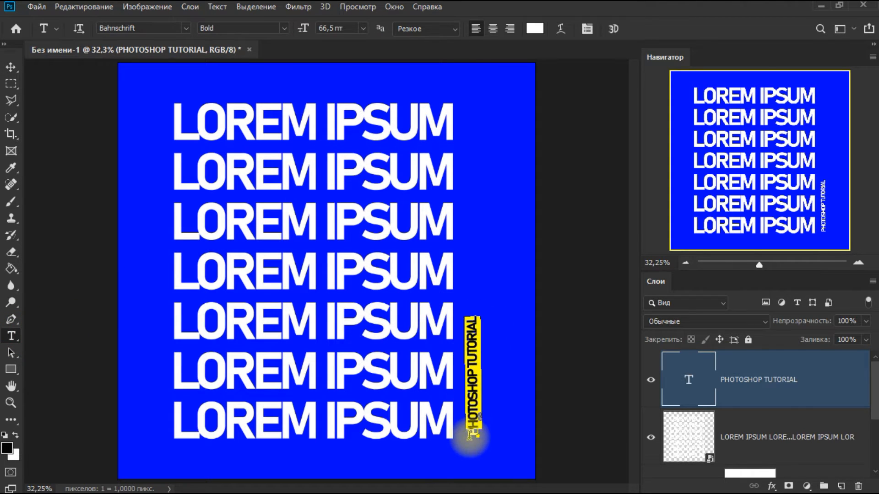
left_click(588, 30)
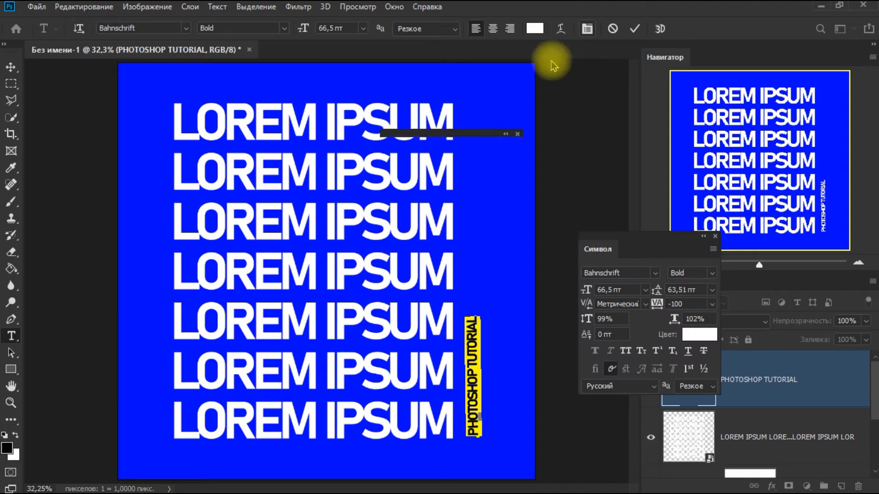
left_click(522, 140)
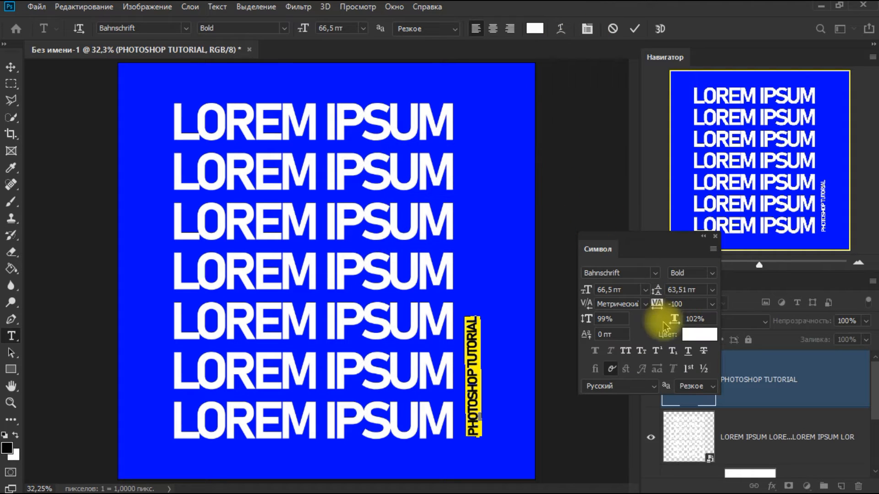
left_click_drag(656, 306, 668, 308)
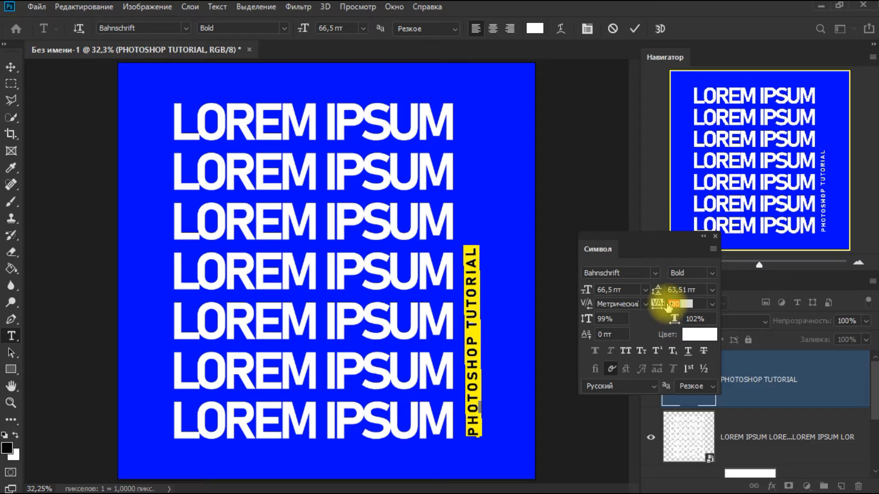
left_click(715, 236)
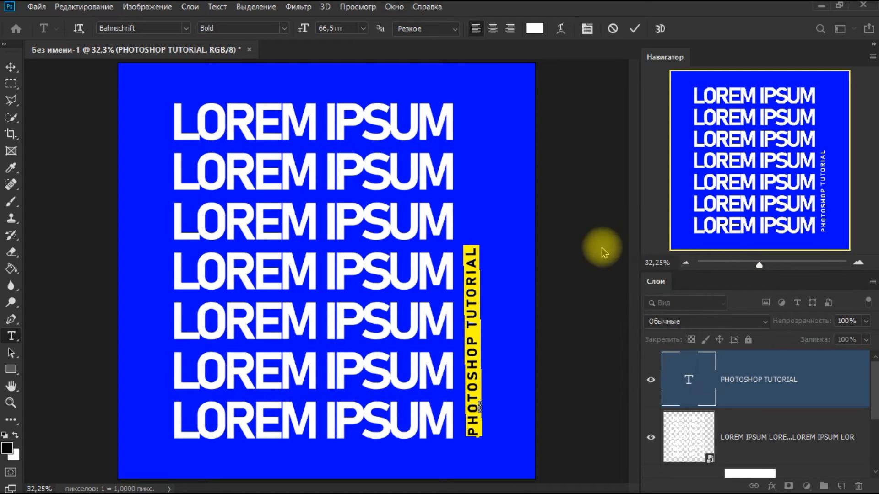
left_click(633, 30)
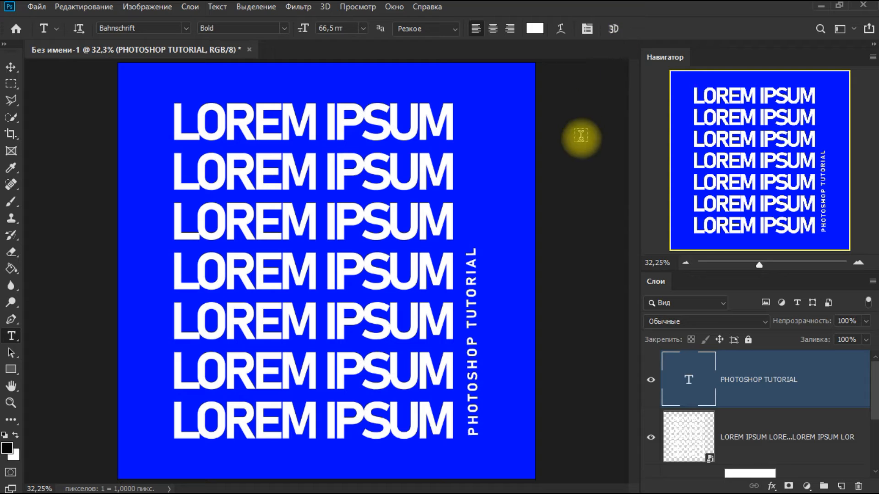
- Duplicate the PHOTOSHOP TUTORIAL text layer and replace the copy's text with a byline reading BY and the author's name
key("ctrl+j")
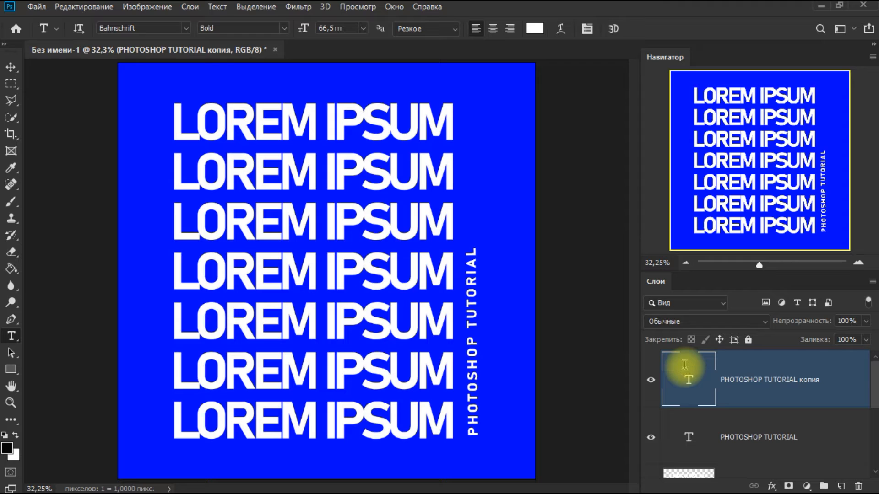
double_click(684, 366)
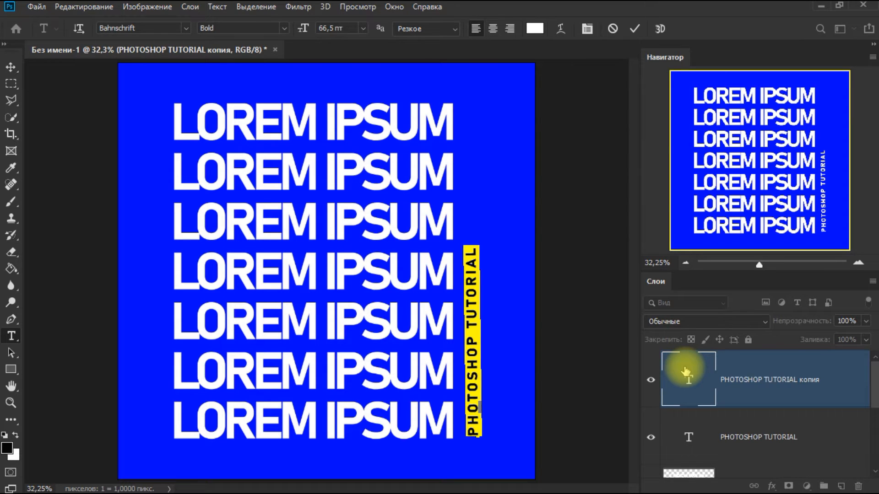
type("P")
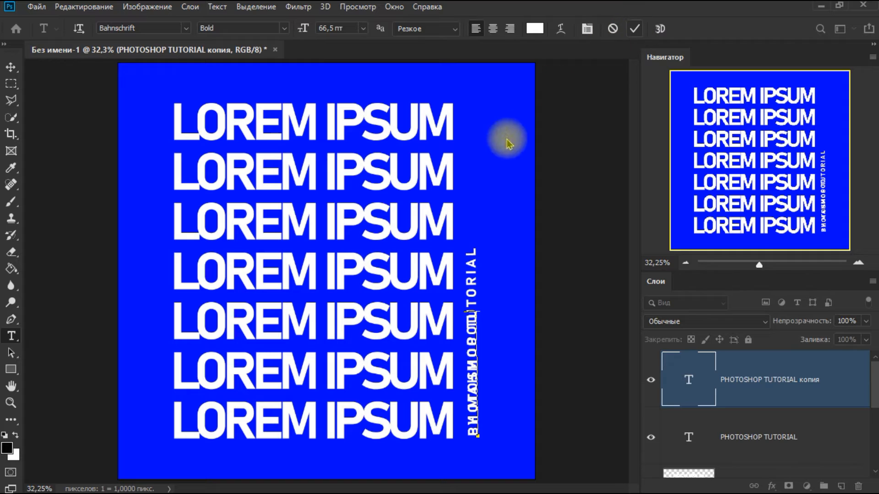
left_click(403, 296)
- Rotate the byline about 90.12° to horizontal, scale it to about 90.46%, and place it above the first LOREM IPSUM line, left-aligned
left_click(11, 67)
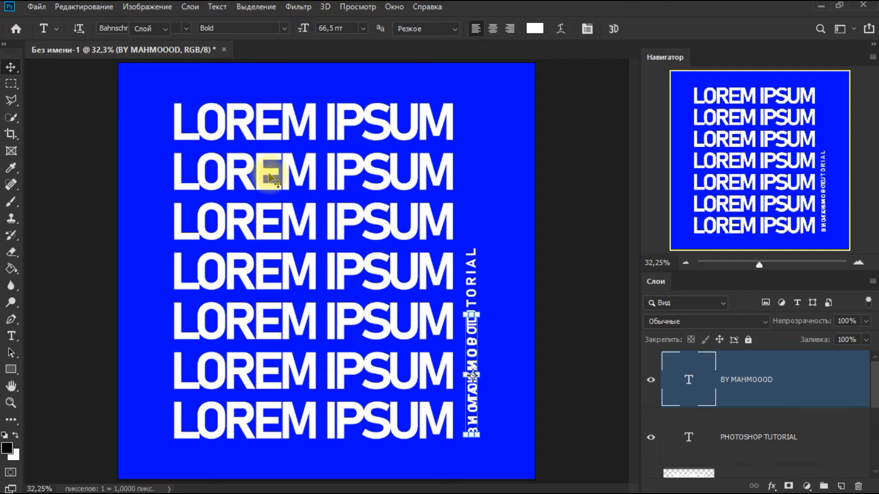
left_click_drag(476, 348, 353, 235)
left_click_drag(376, 277, 261, 89)
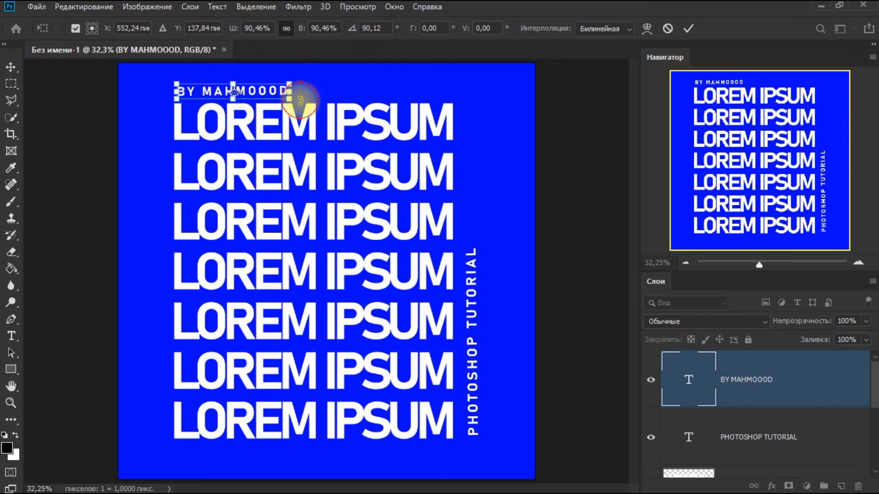
left_click_drag(300, 101, 299, 103)
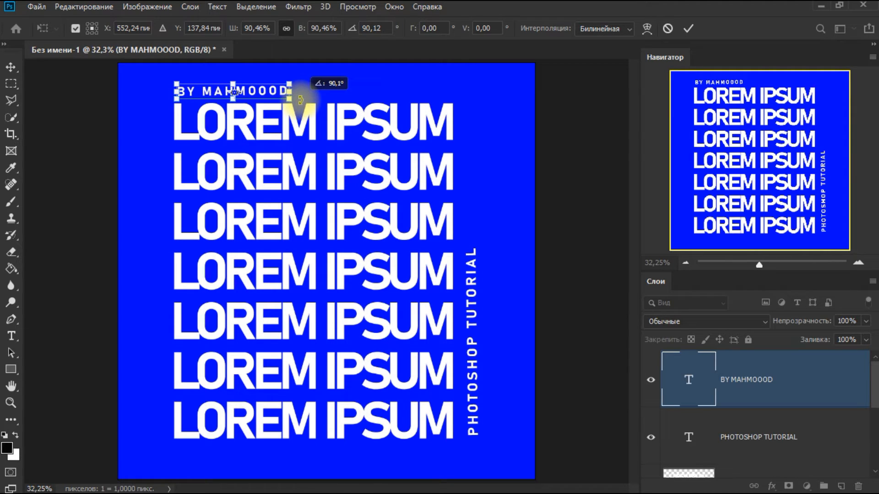
left_click(686, 29)
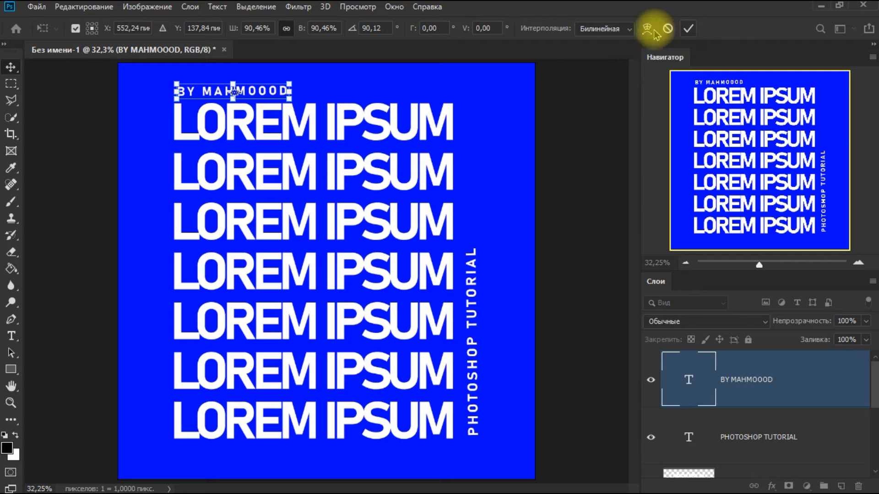
- Tighten the tracking of the whole byline above the LOREM IPSUM block
left_click(12, 336)
left_click_drag(286, 85, 194, 96)
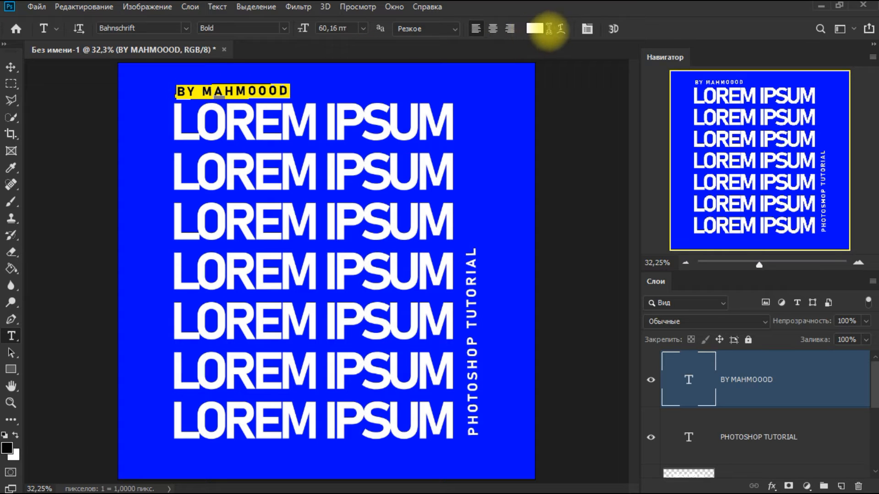
left_click(586, 28)
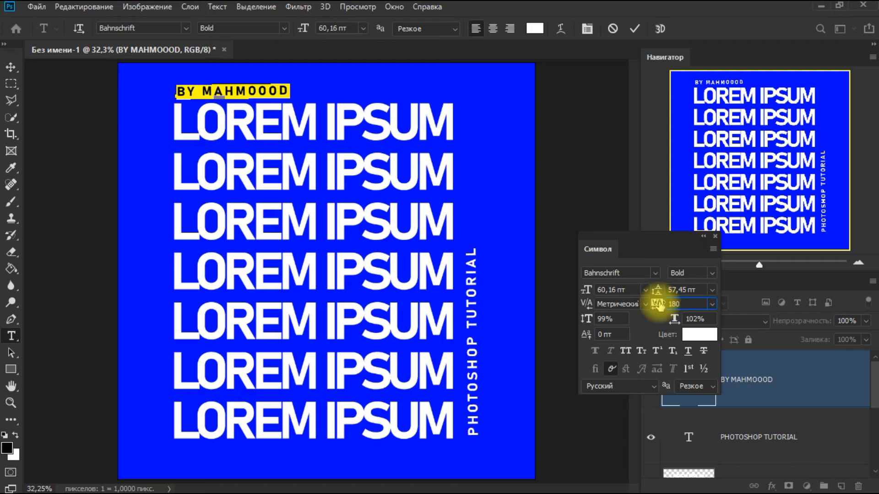
left_click(716, 237)
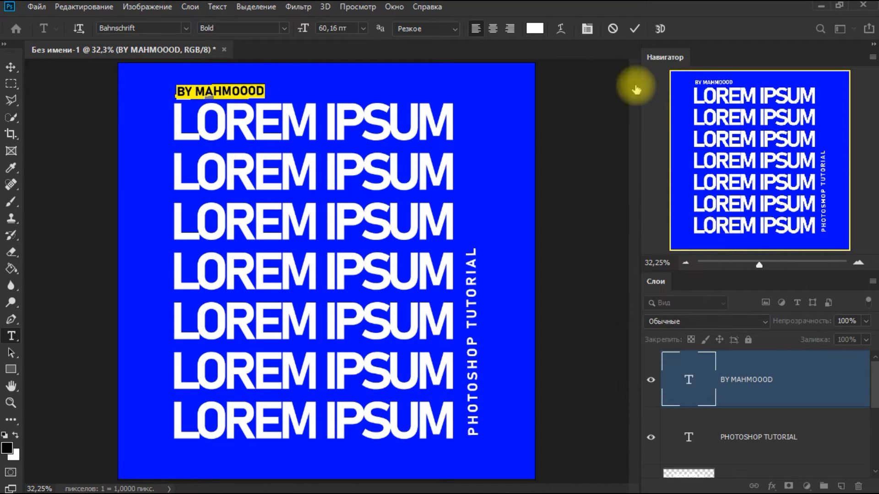
left_click(636, 30)
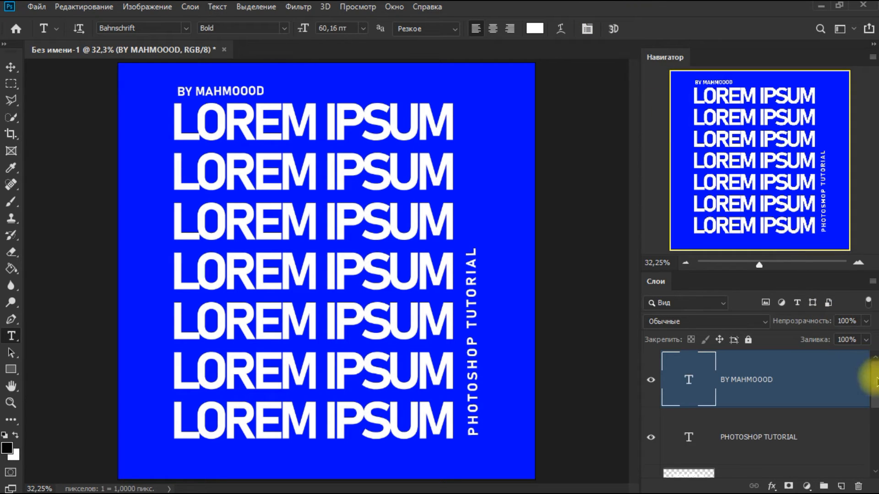
- Warp the LOREM IPSUM smart object into a wave, pushing its right half upward and its left half downward
left_click_drag(874, 378, 857, 415)
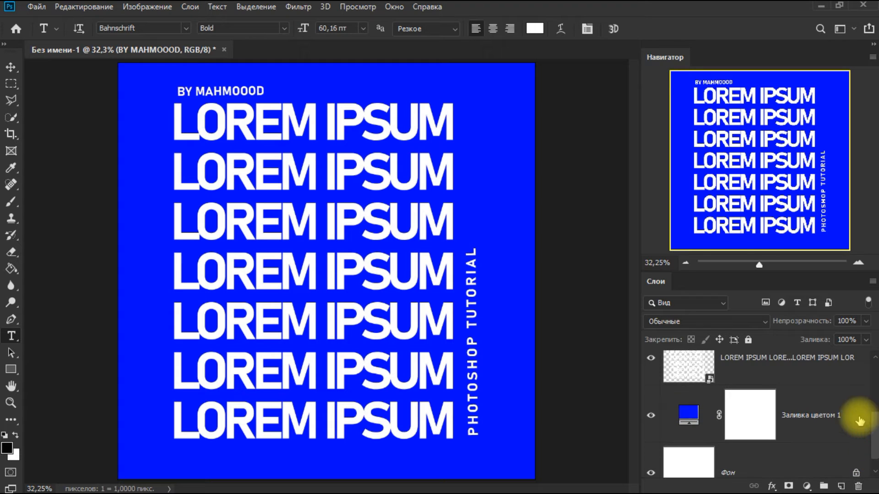
left_click(786, 371)
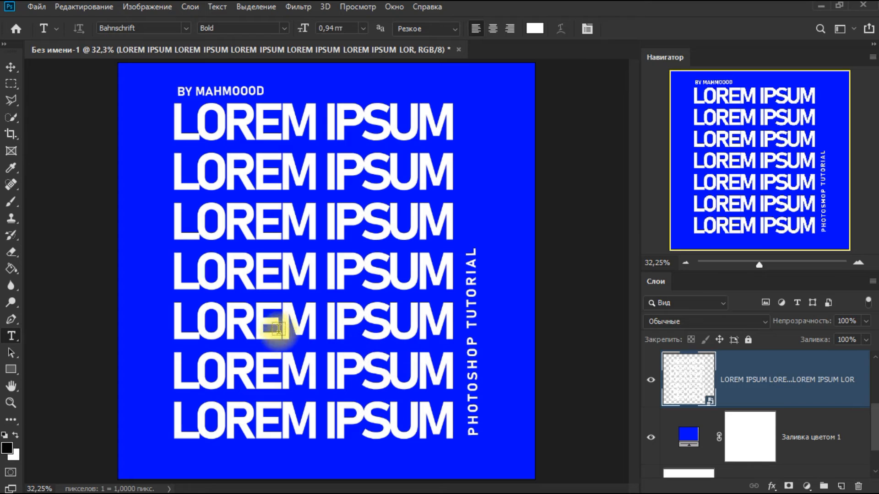
left_click(11, 69)
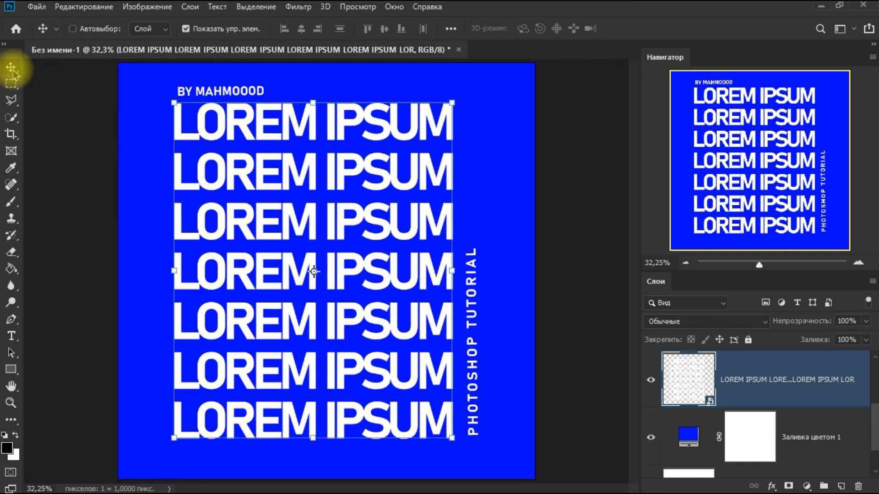
key("ctrl+t")
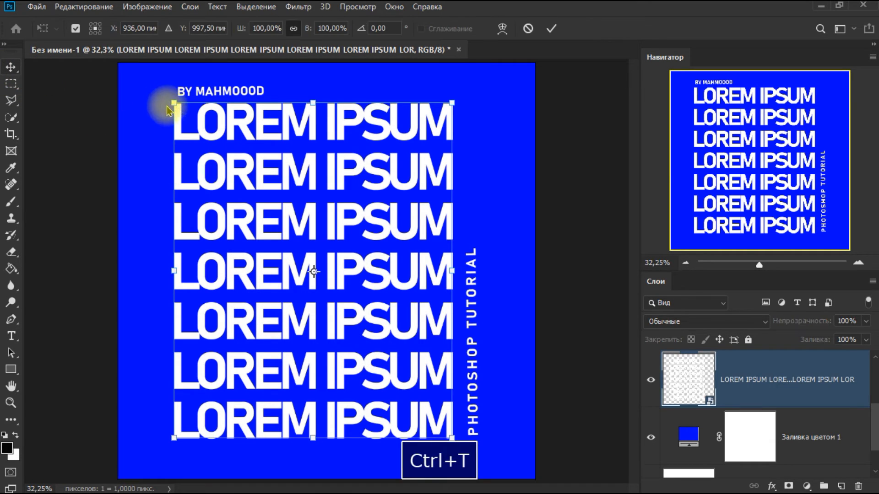
right_click(315, 167)
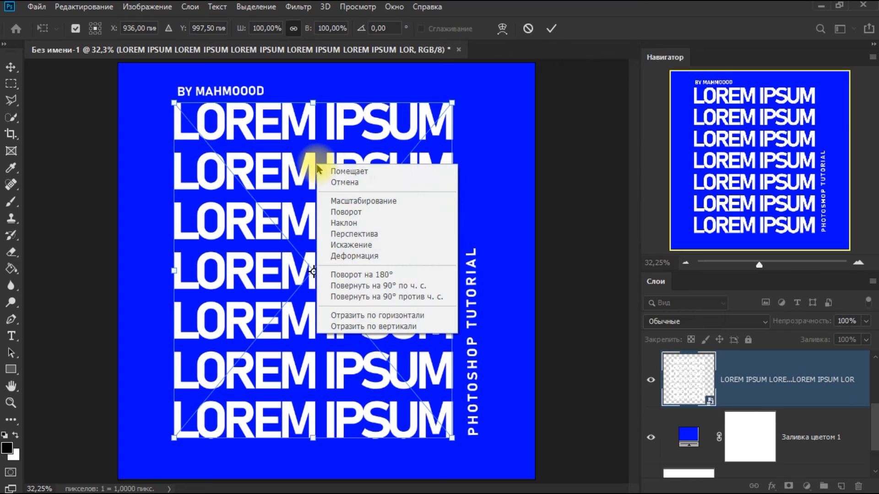
left_click(350, 250)
left_click_drag(360, 219, 378, 182)
left_click_drag(273, 315, 261, 334)
mouse_move(270, 212)
left_mouse_down()
mouse_move(235, 191)
mouse_move(254, 196)
mouse_move(261, 220)
left_mouse_up()
left_click_drag(365, 314, 361, 244)
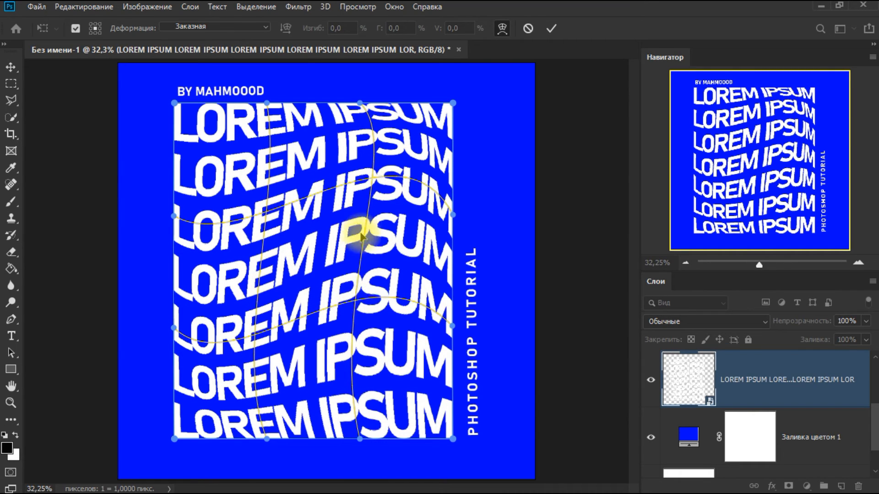
- Refine the warp near the upper right, pull the lower right and upper left edges slightly inward, and apply it
mouse_move(372, 194)
left_mouse_down()
mouse_move(376, 174)
mouse_move(378, 182)
left_mouse_up()
left_click_drag(373, 151, 350, 113)
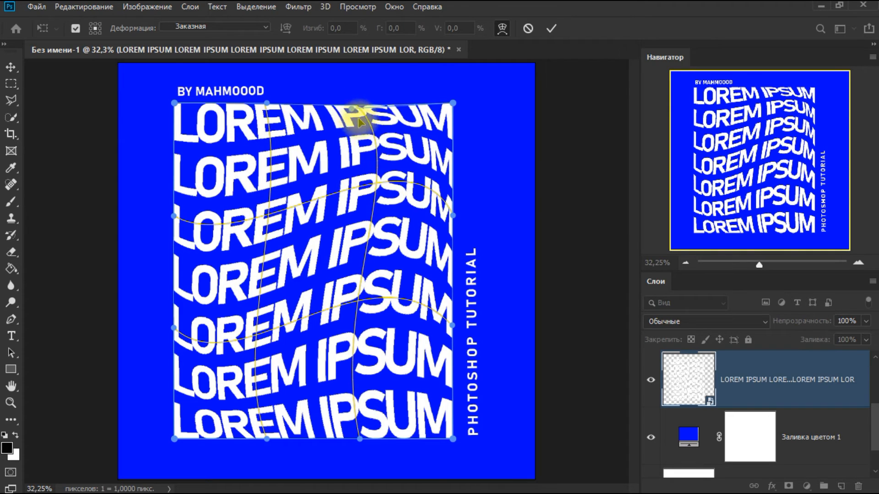
left_click(450, 328)
left_click_drag(451, 330, 434, 337)
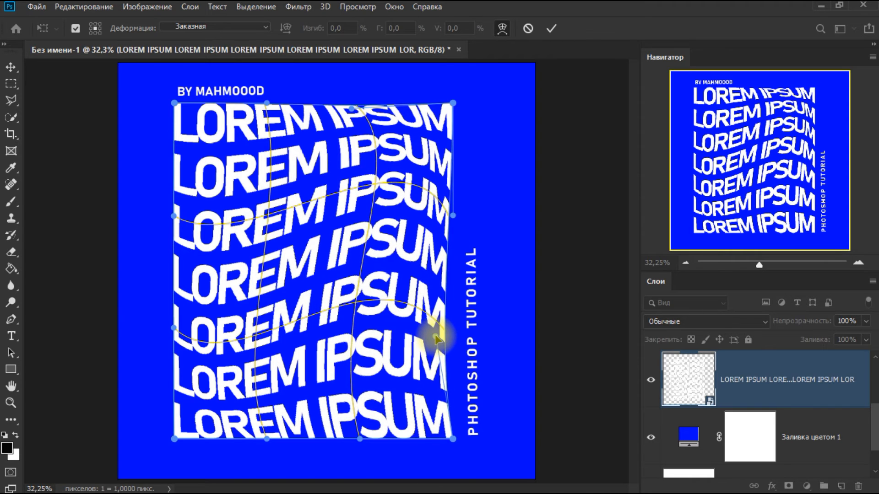
left_click_drag(174, 219, 191, 232)
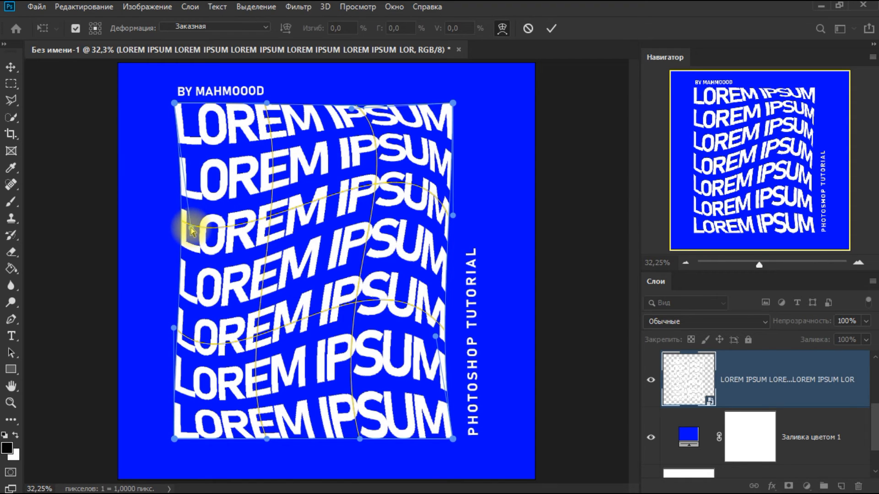
left_click(552, 30)
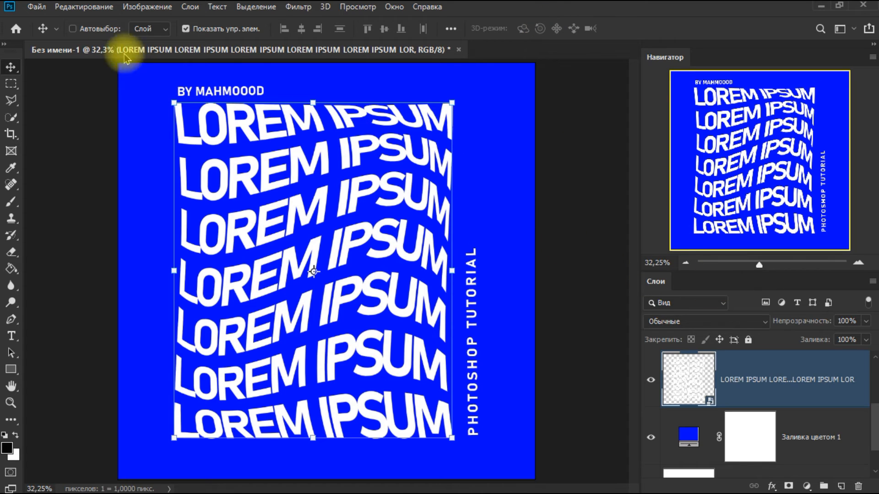
- Place the paper-creased-background image as an embedded object above the byline text layer
scroll(774, 391, "up", 2)
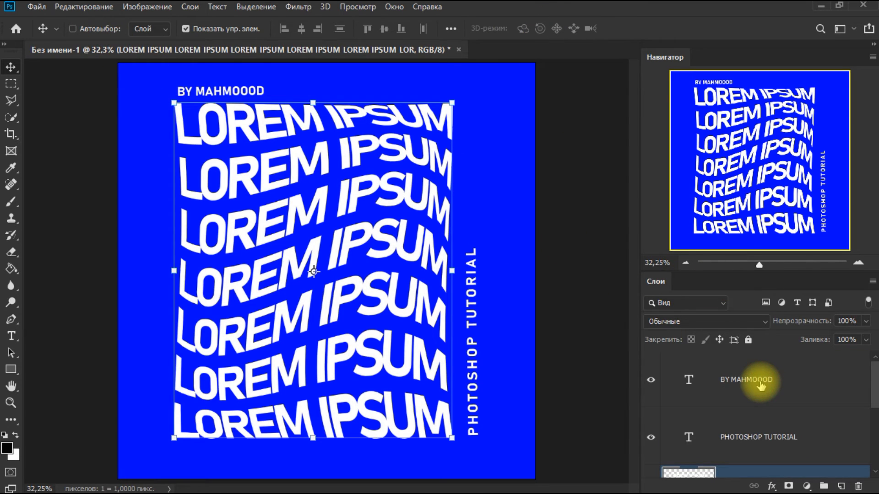
left_click(761, 385)
left_click(42, 12)
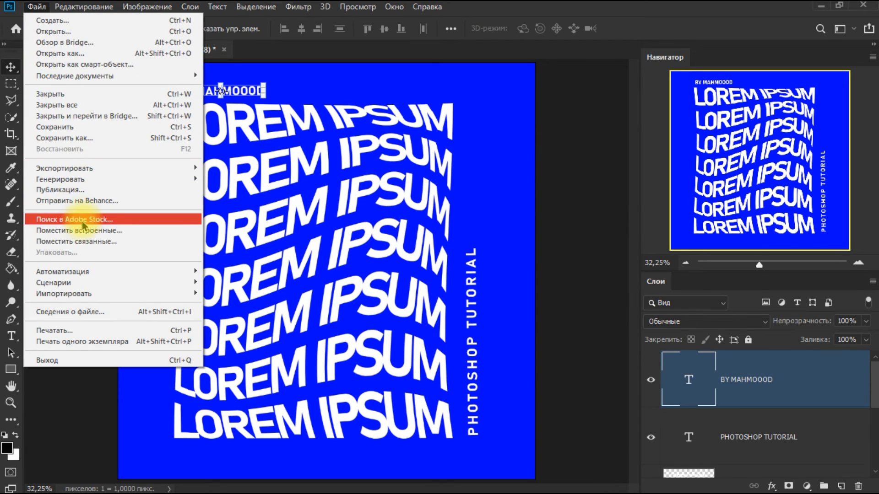
left_click(85, 232)
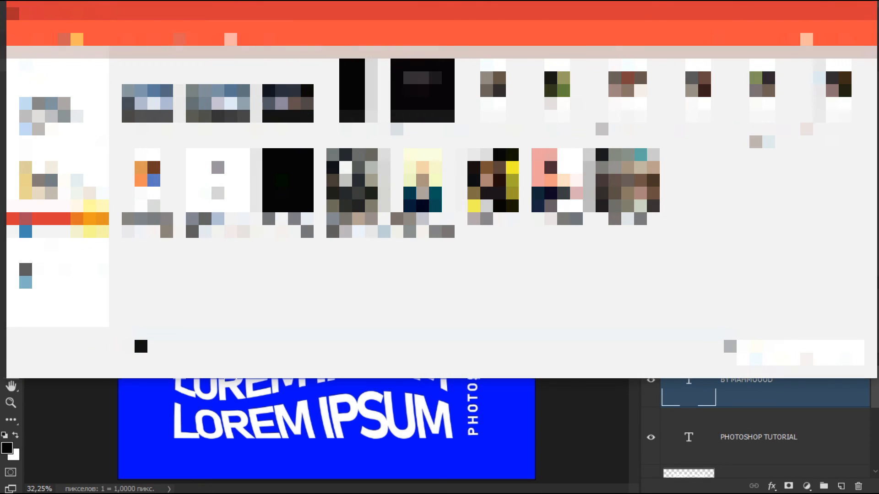
double_click(496, 73)
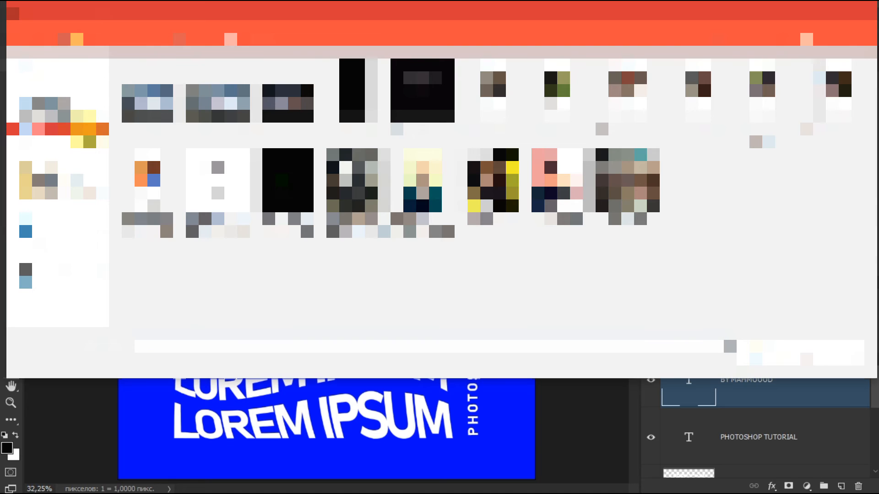
scroll(525, 123, "down", 3)
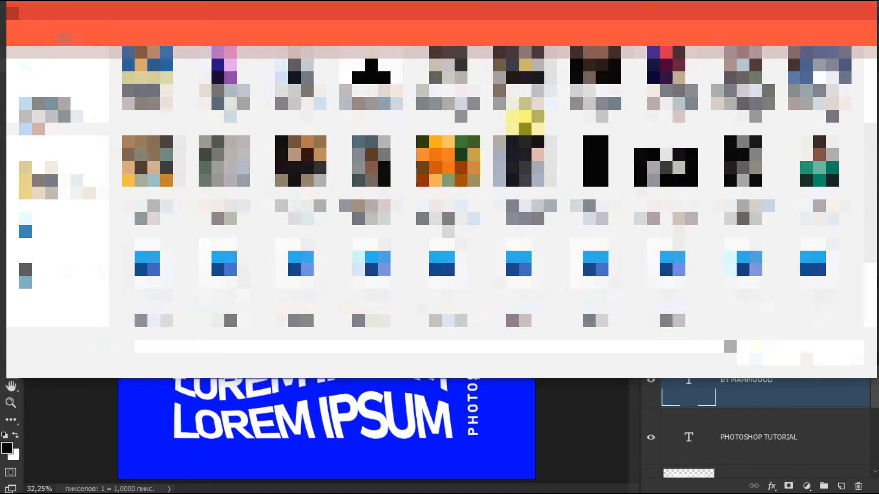
scroll(545, 151, "down", 2)
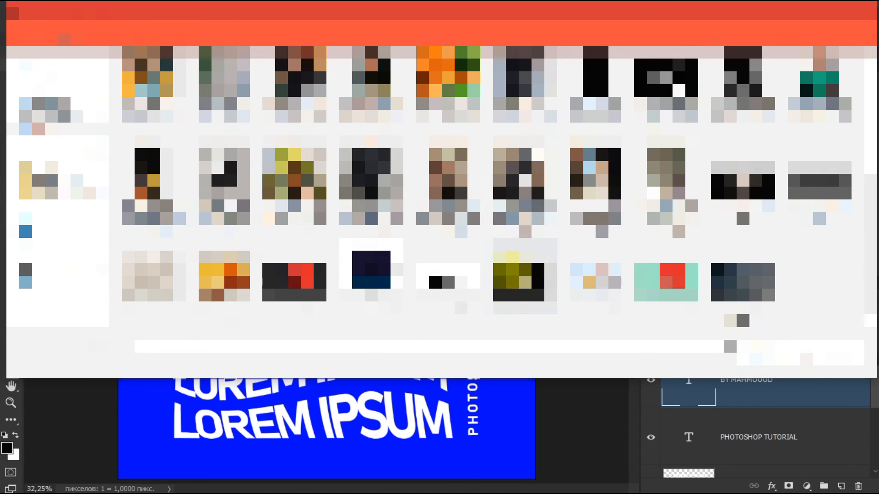
double_click(145, 277)
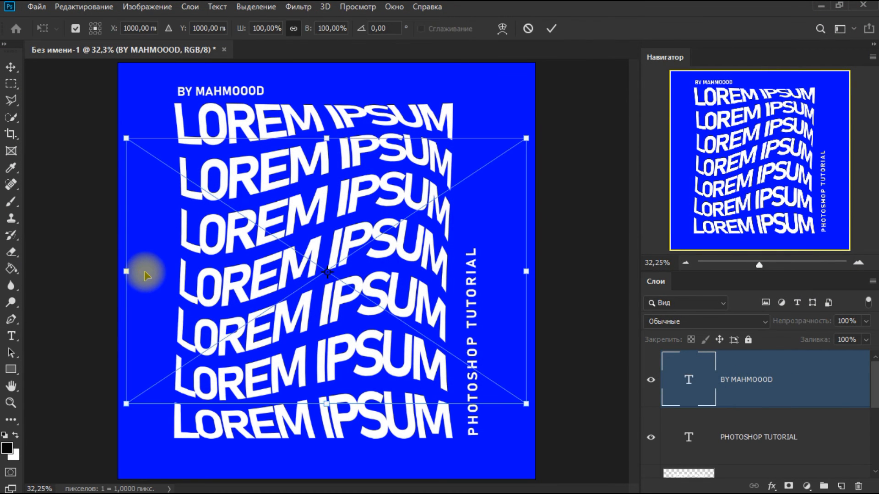
- Enlarge the crumpled paper image to about 157.17% so it covers the whole canvas, and set its blend mode to Darken (Затемнение)
left_click_drag(303, 209, 310, 127)
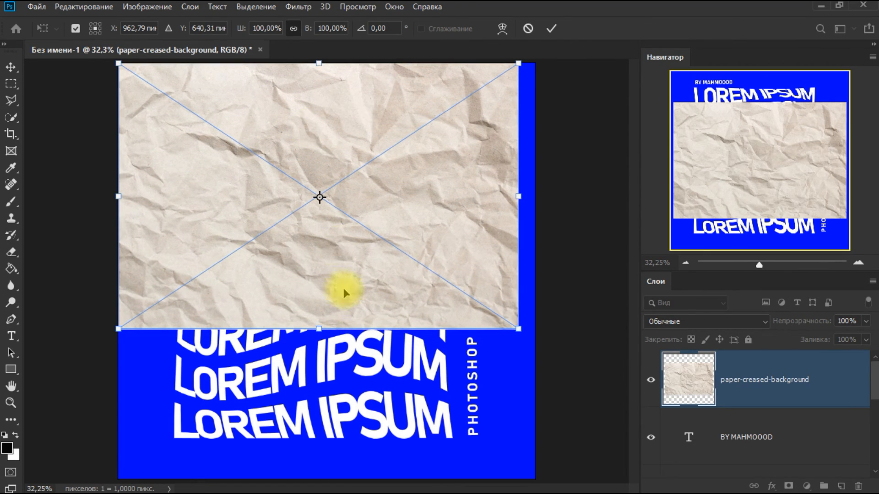
left_click_drag(322, 327, 331, 479)
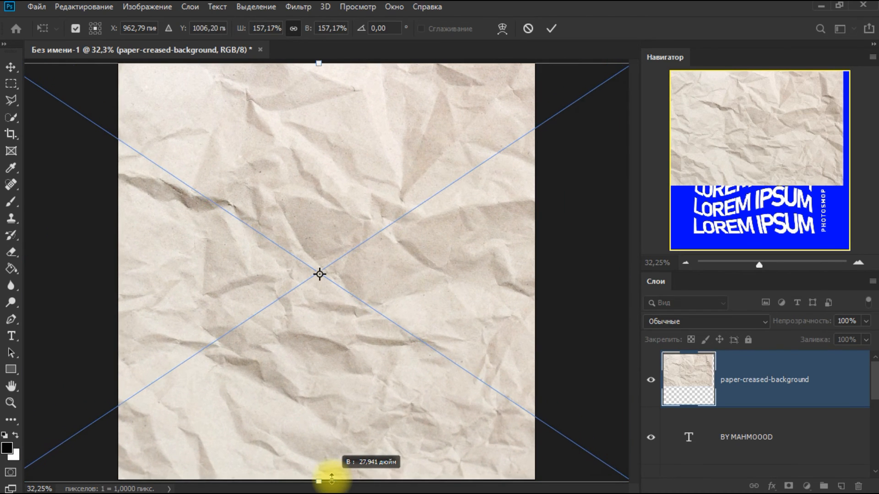
left_click(551, 30)
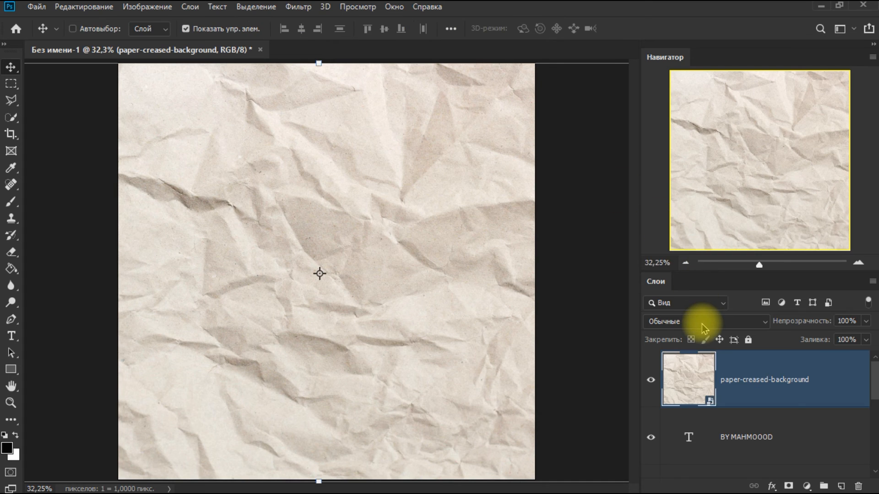
left_click(705, 322)
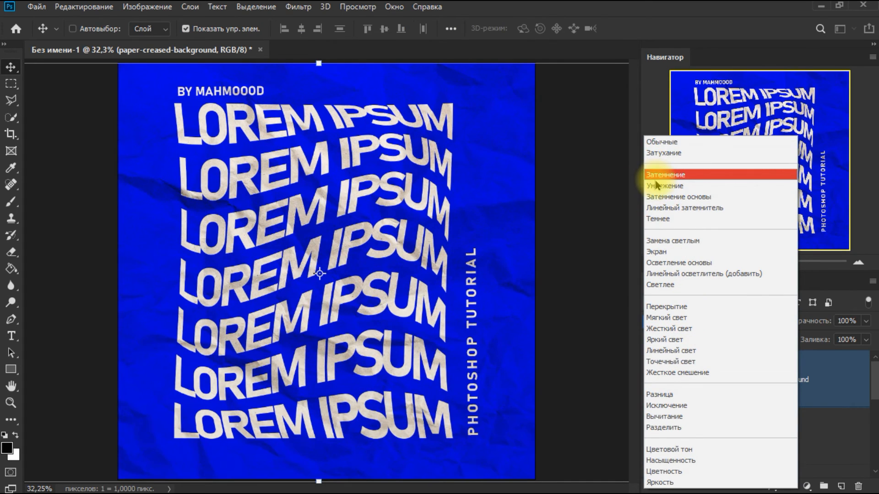
left_click(660, 176)
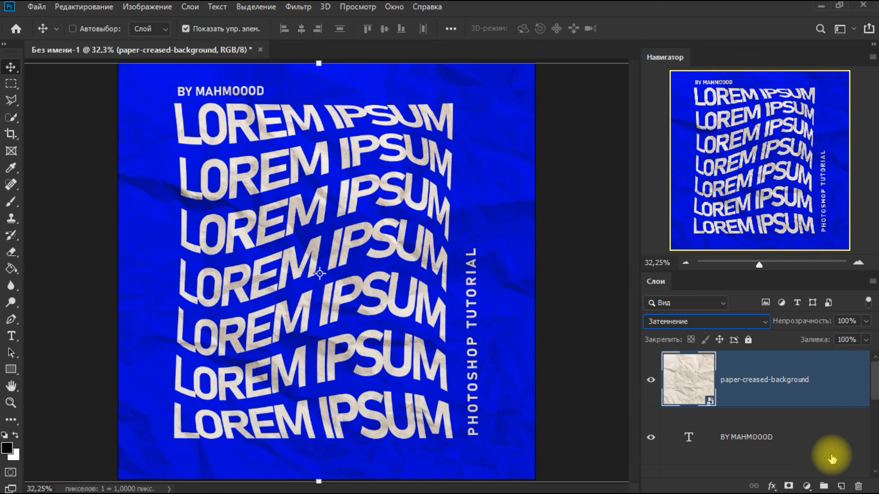
- Nudge the vertical PHOTOSHOP TUTORIAL caption left until it sits close beside the warped LOREM IPSUM block
scroll(822, 448, "down", 3)
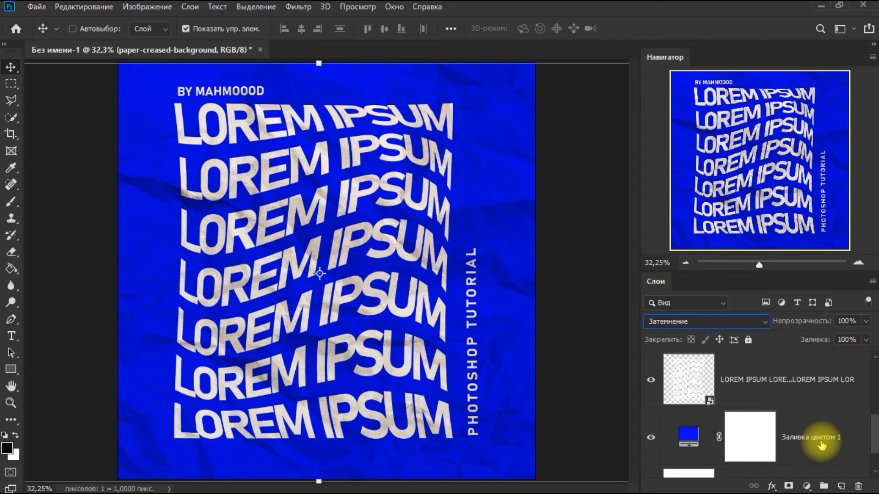
scroll(822, 444, "down", 1)
left_click(820, 443)
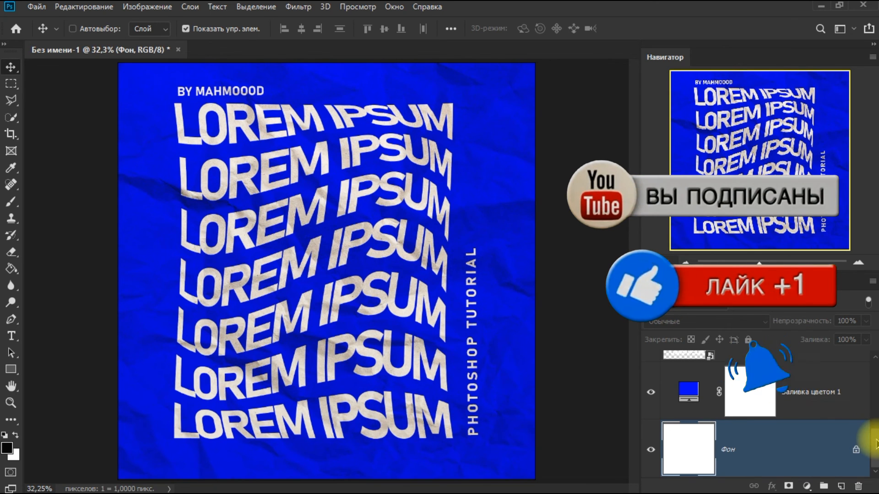
scroll(861, 412, "up", 3)
left_click(780, 465)
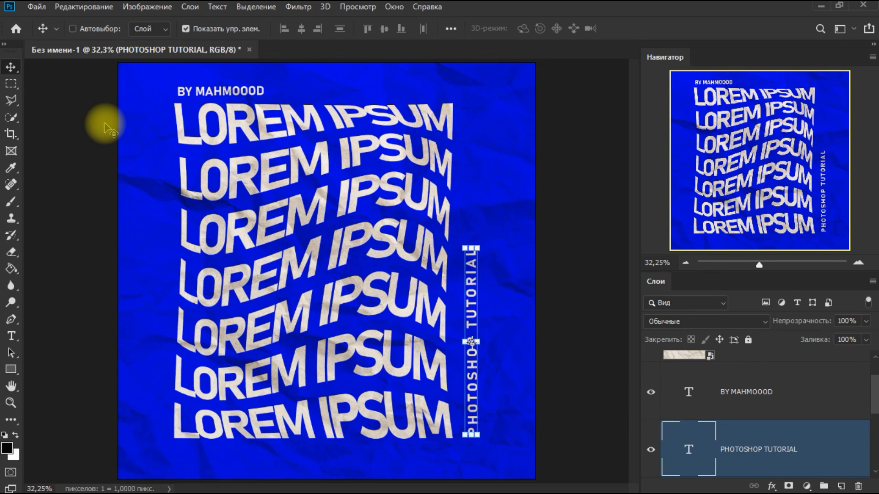
key("Left")
key("Left")
key("Left")
key("Left")
key("Left")
key("Left")
key("Left")
key("Left")
key("Left")
key("Left")
key("Left")
key("Left")
key("Left")
key("Left")
key("Left")
key("Left")
key("Left")
key("Left")
key("Left")
key("Left")
key("Left")
key("Left")
key("Left")
key("Left")
key("Left")
key("Left")
key("Left")
key("Left")
key("Left")
key("Left")
key("Left")
key("Left")
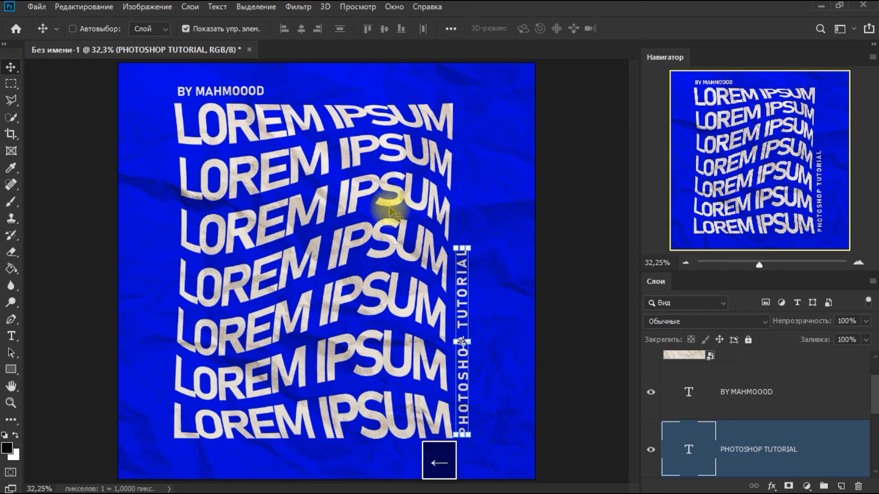
scroll(824, 431, "down", 5)
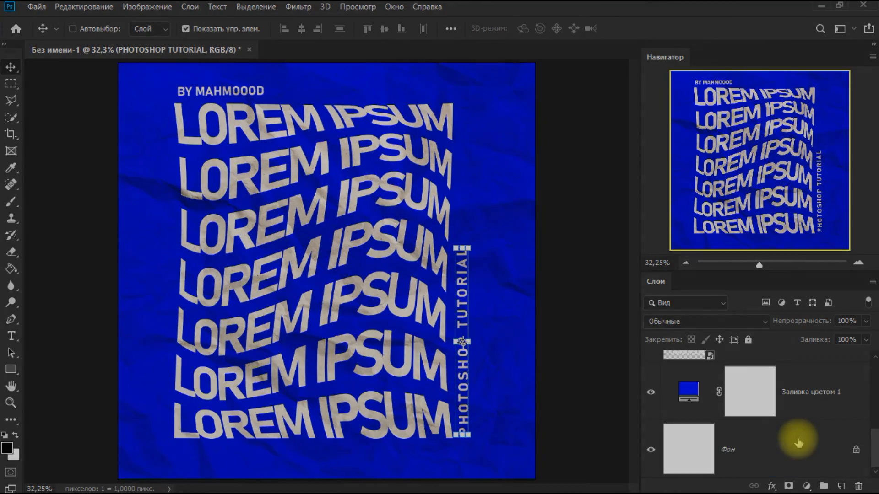